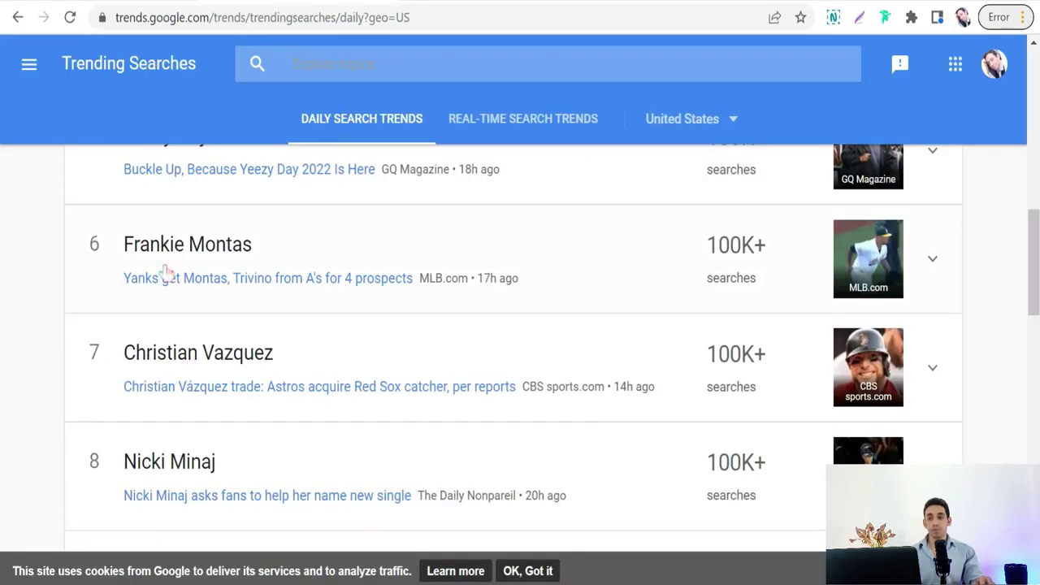
Start a new Google search for 'fruits for' to see its suggestions.
scroll(146, 301, "down", 1)
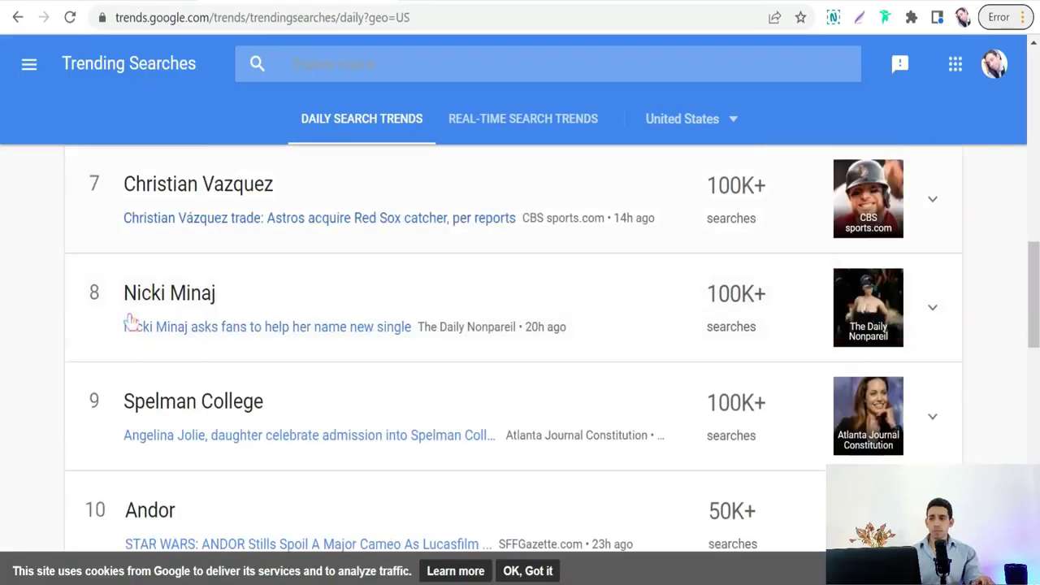
scroll(127, 317, "up", 4)
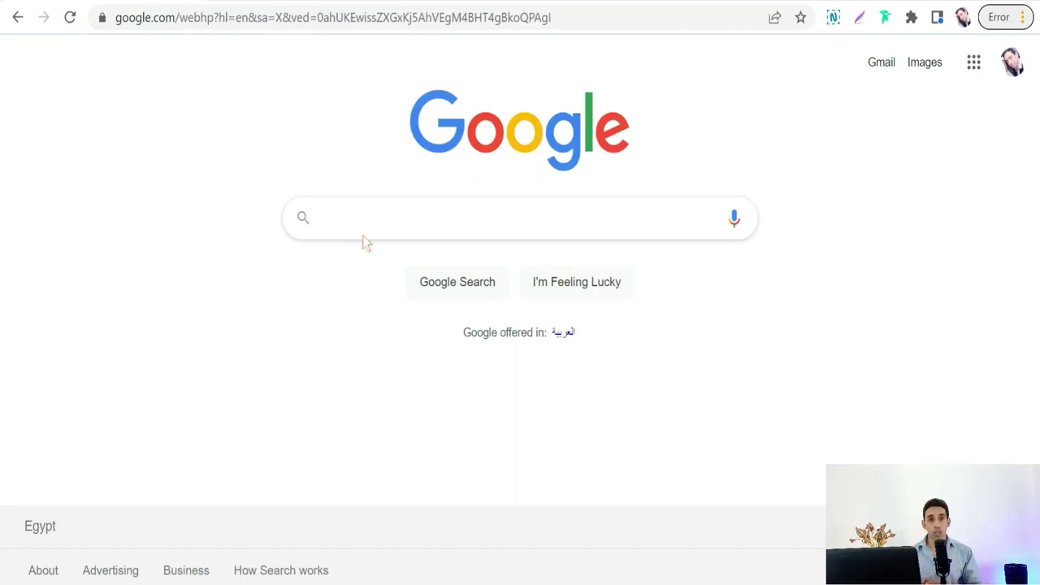
left_click(356, 232)
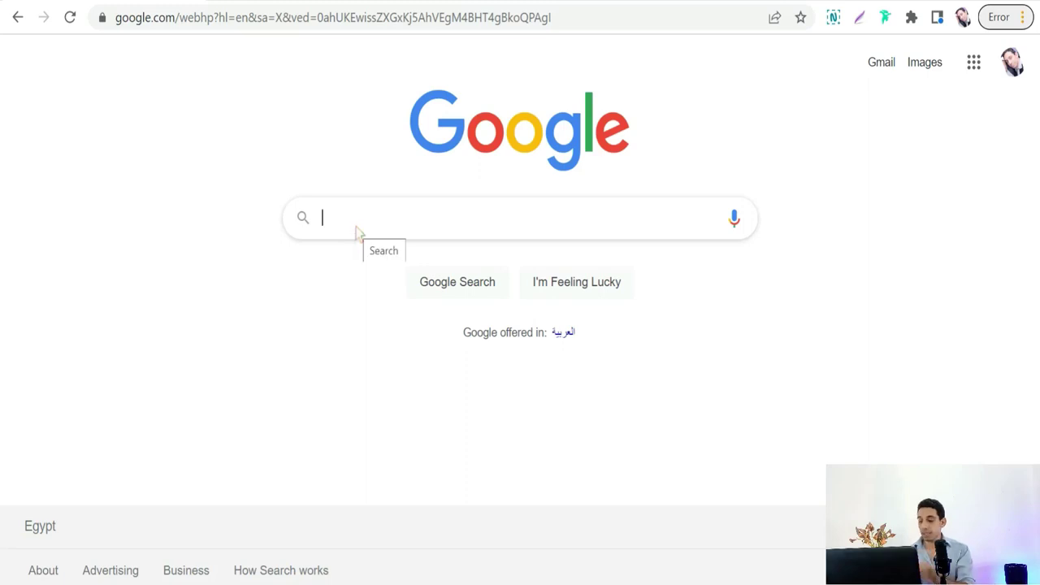
type("fruits f")
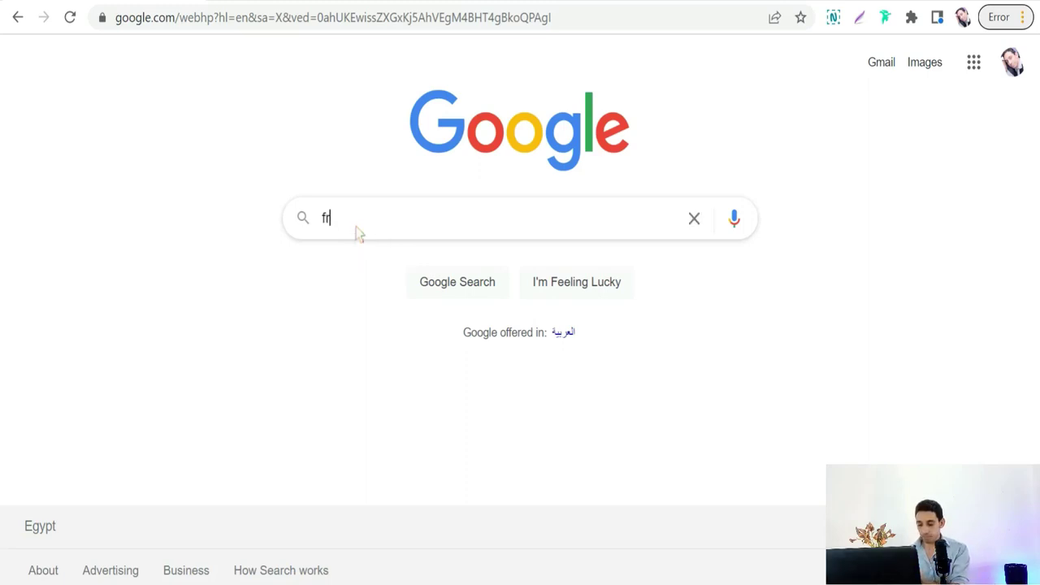
type("or")
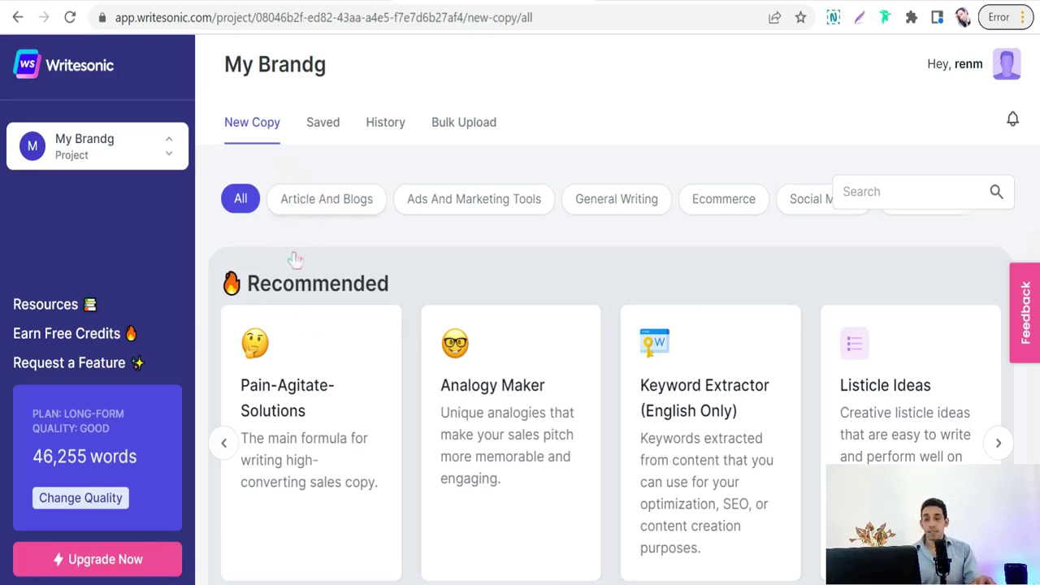
Filter the New Copy tools to Article And Blogs and open AI Article Writer 3.0.
left_click(336, 204)
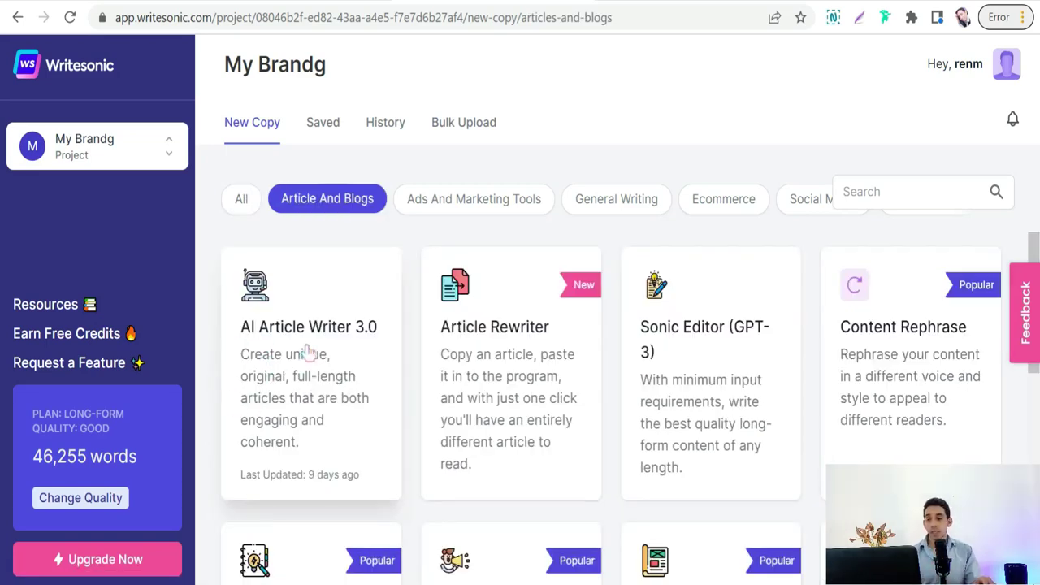
left_click(282, 311)
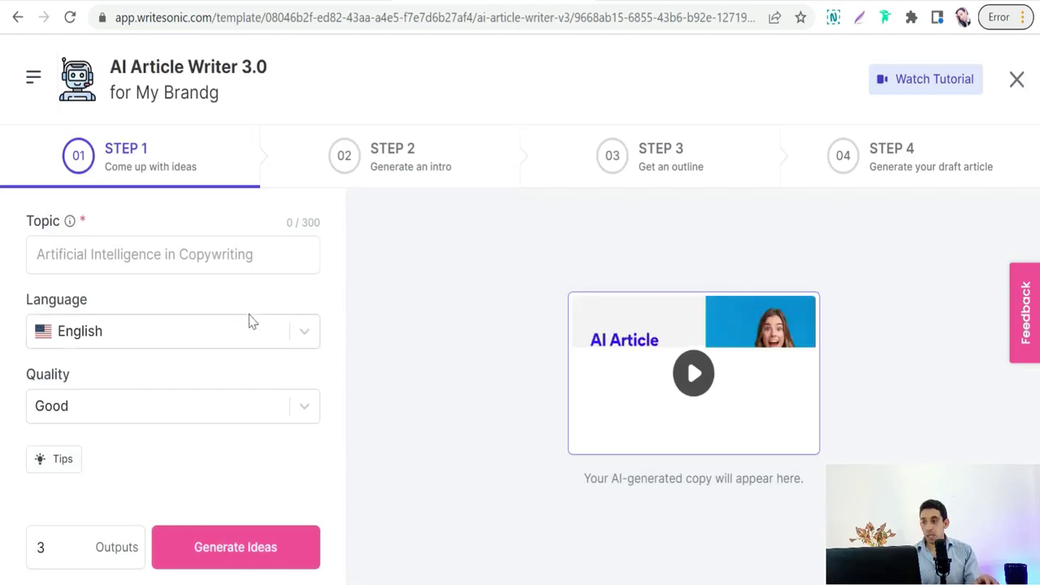
Generate title ideas for the topic 'fruits for dogs' and pick 'Fruits Your Dogs Will Love'.
left_click(71, 258)
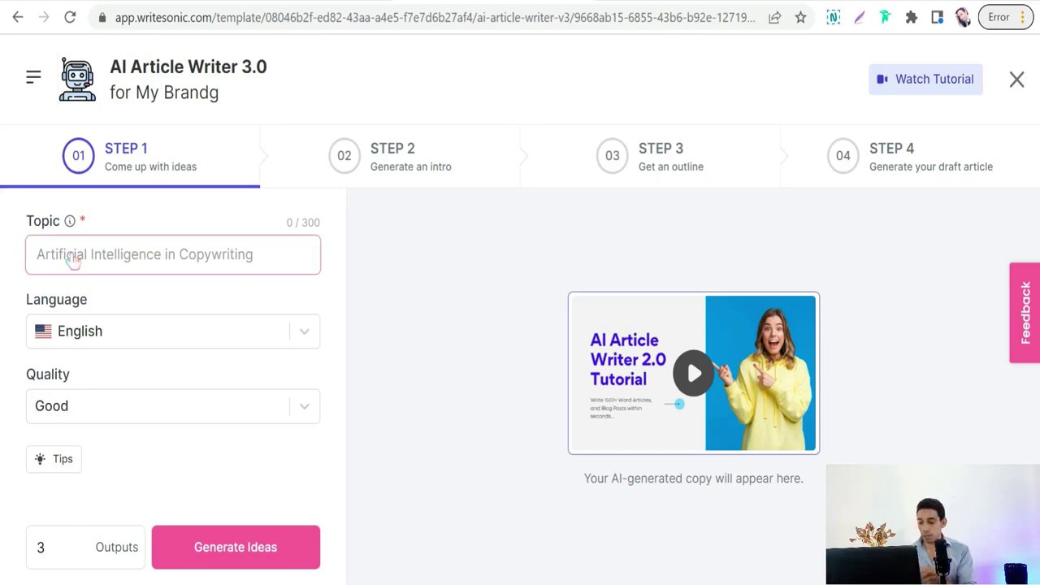
type("fruits f")
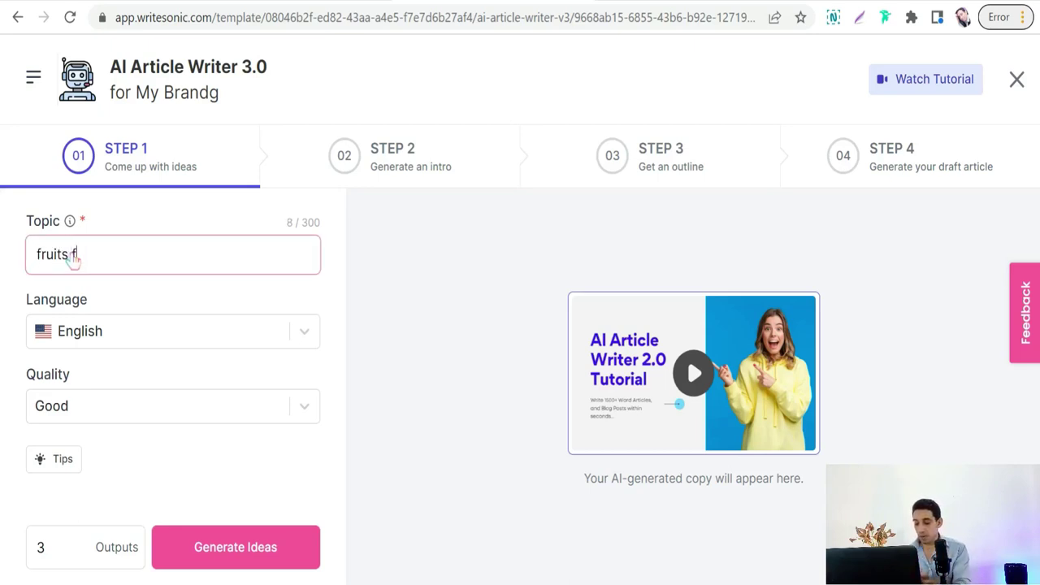
type("or dogs")
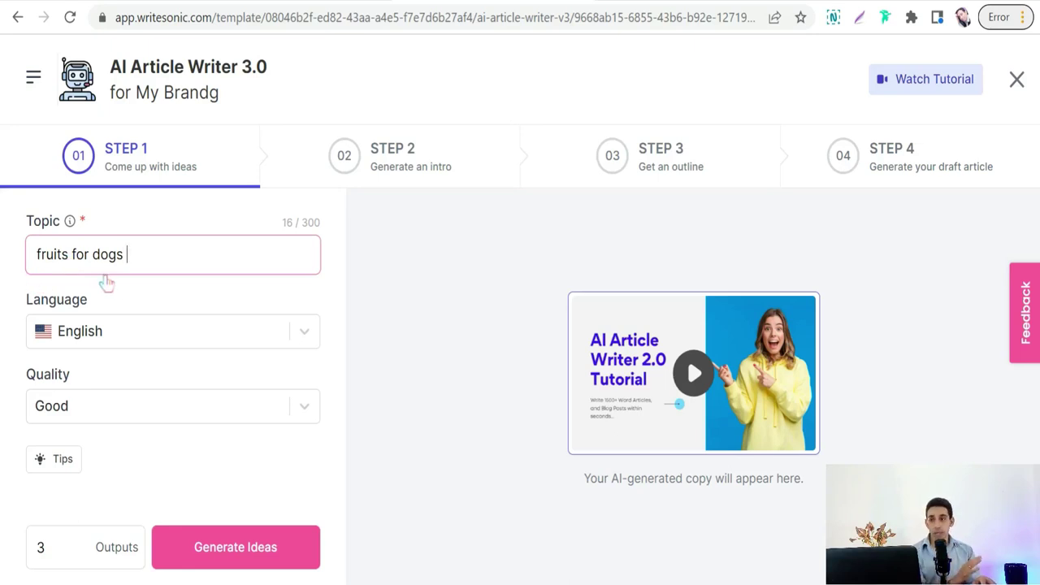
left_click(223, 556)
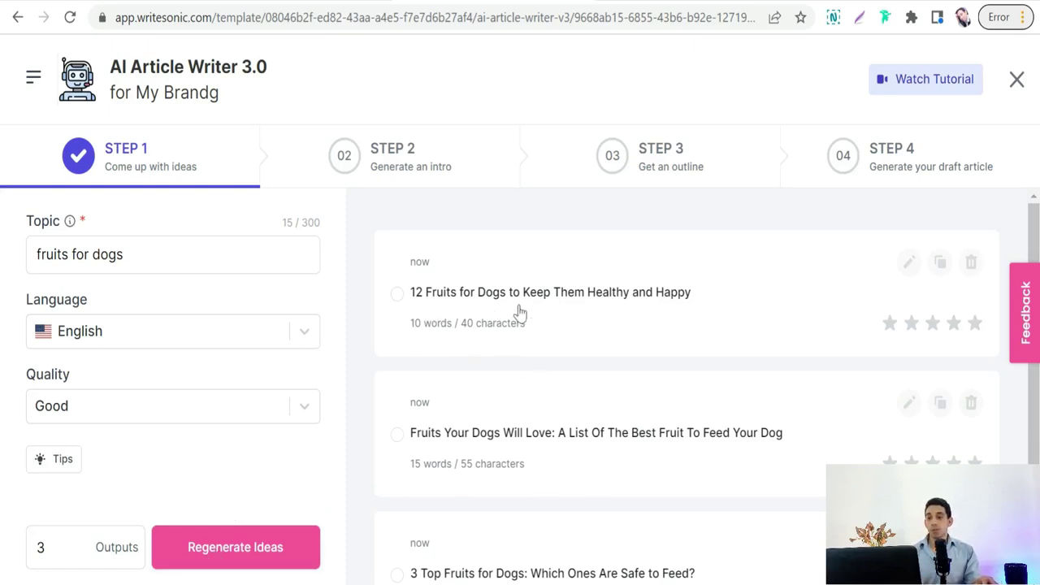
scroll(550, 402, "down", 2)
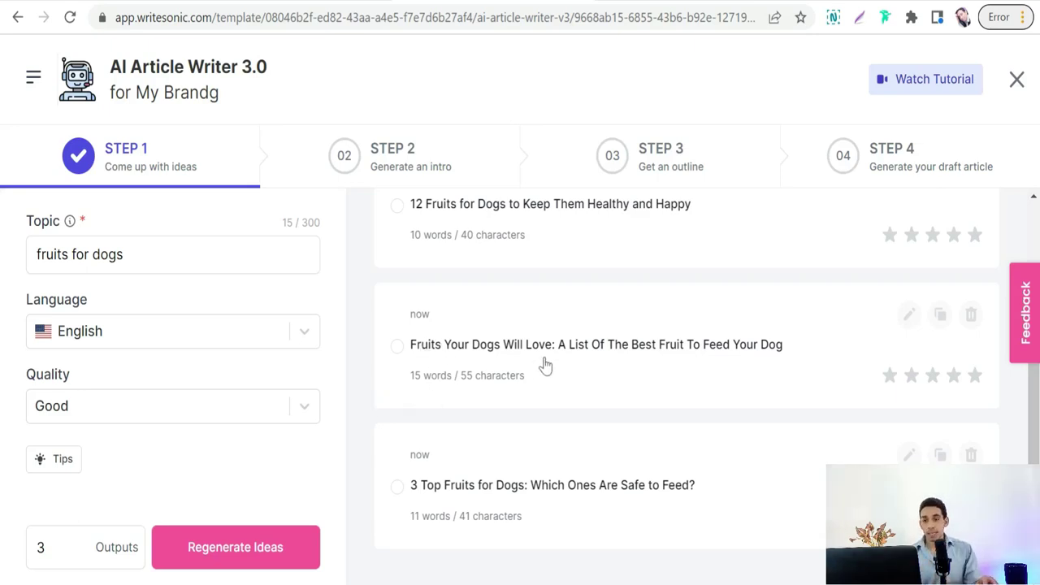
left_click(397, 346)
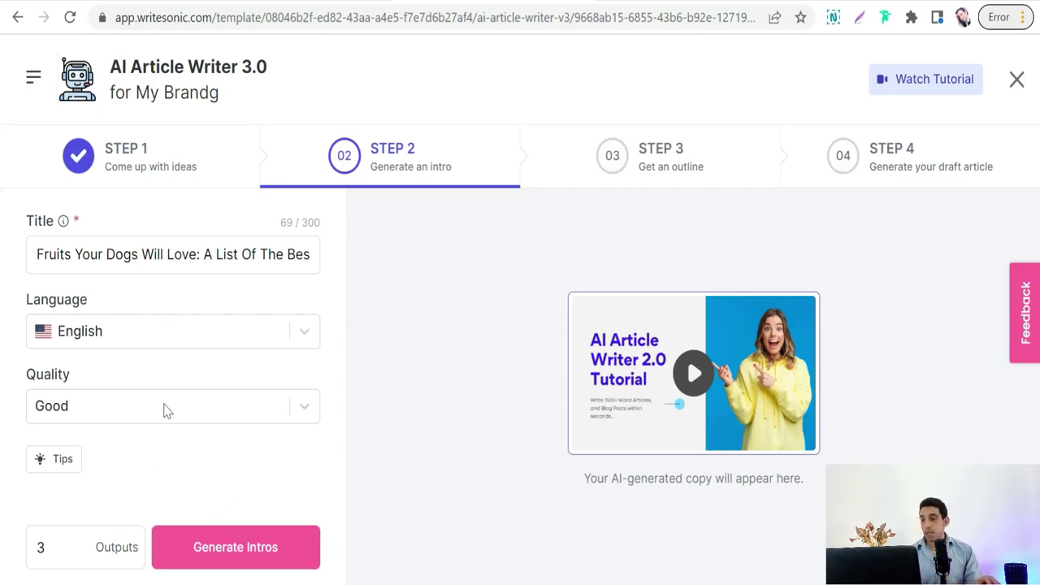
Generate intros and choose the one beginning 'Dogs are pack animals'.
left_click(228, 551)
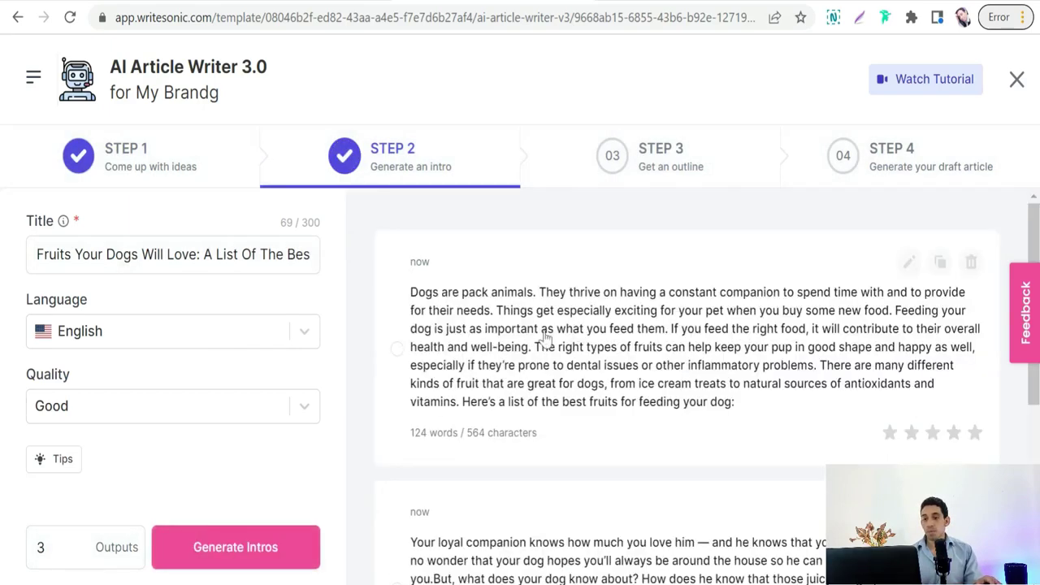
scroll(528, 348, "down", 4)
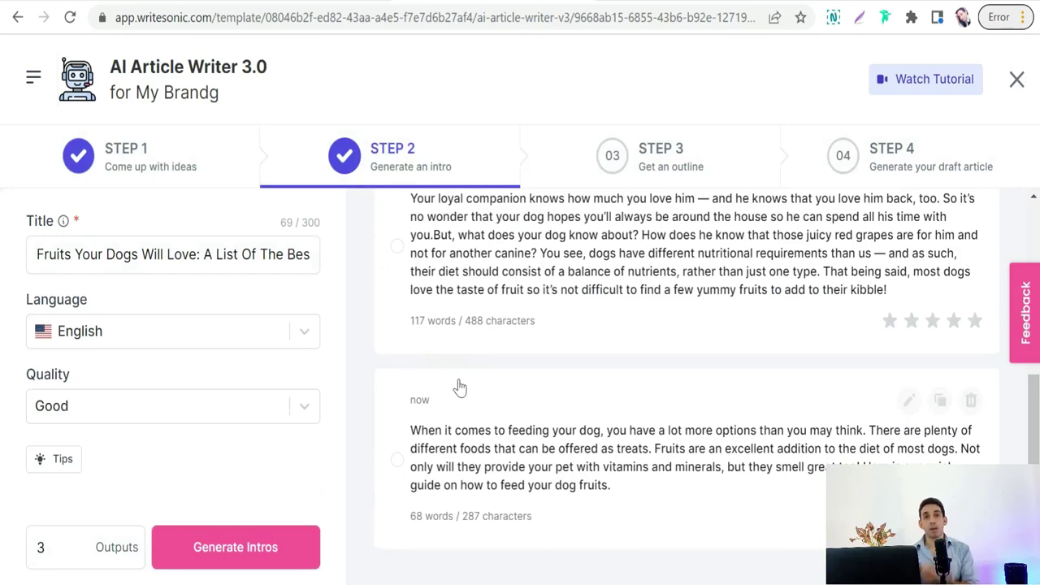
scroll(460, 388, "up", 4)
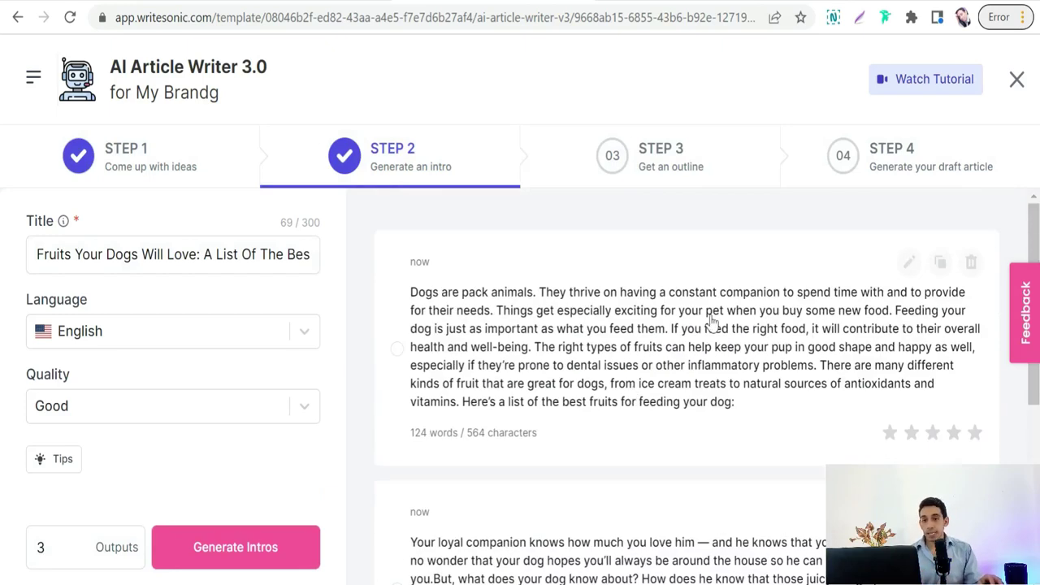
left_click(854, 302)
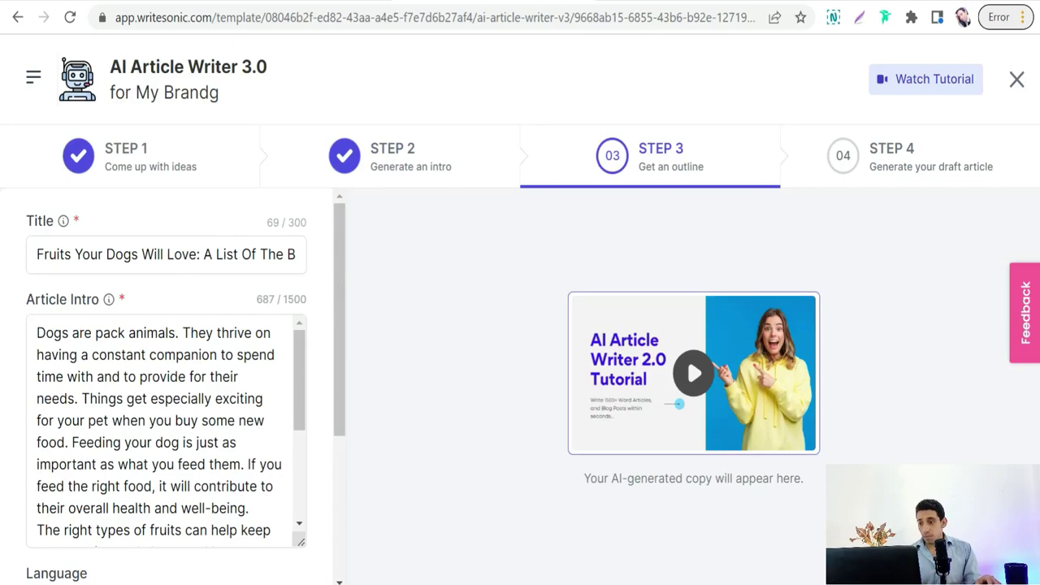
Generate outlines and adopt the Dates-to-Figs fruit outline ending with a Conclusion.
scroll(48, 382, "down", 6)
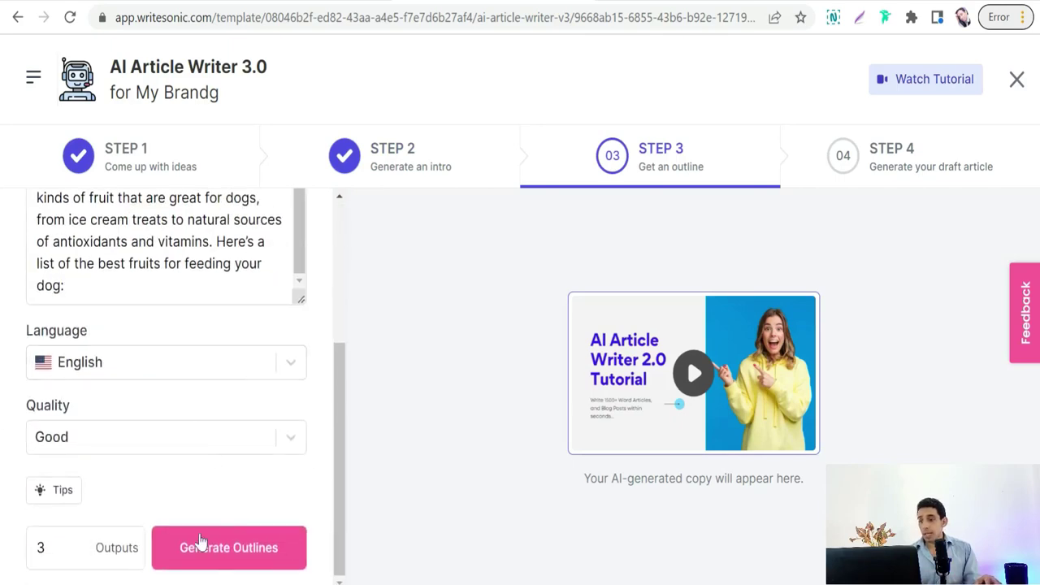
left_click(232, 551)
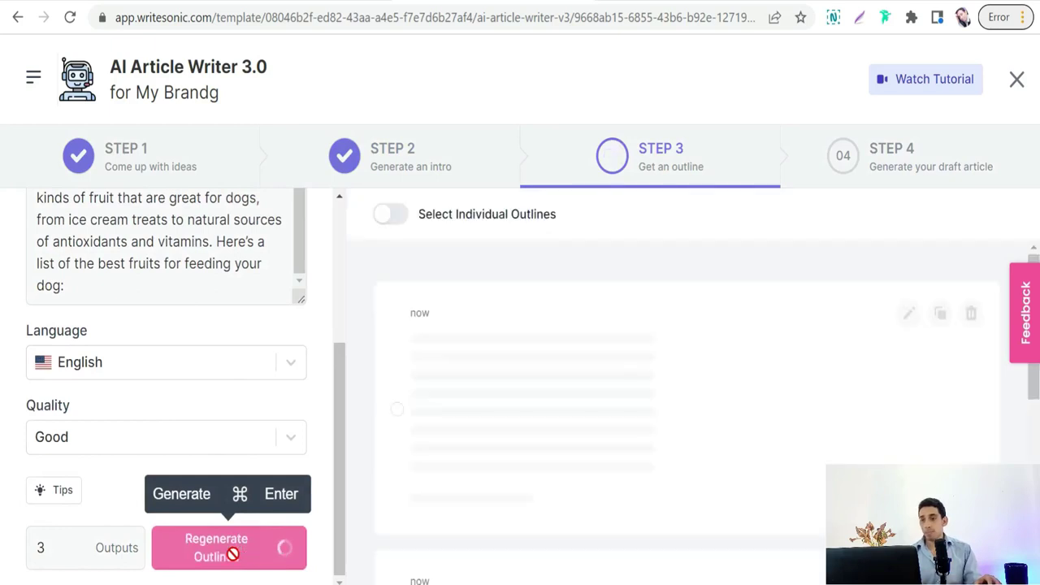
scroll(519, 341, "down", 6)
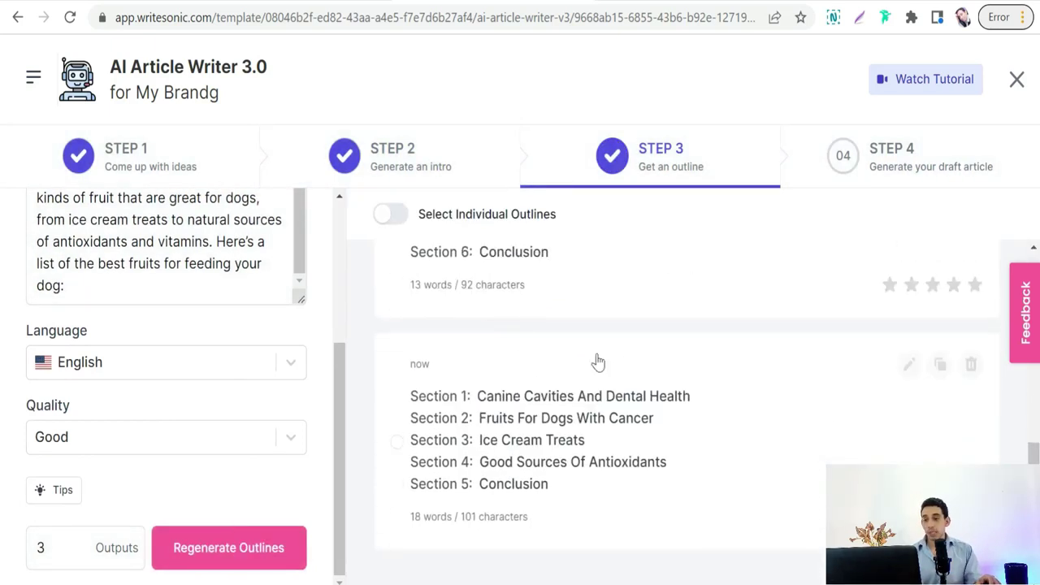
scroll(596, 362, "up", 6)
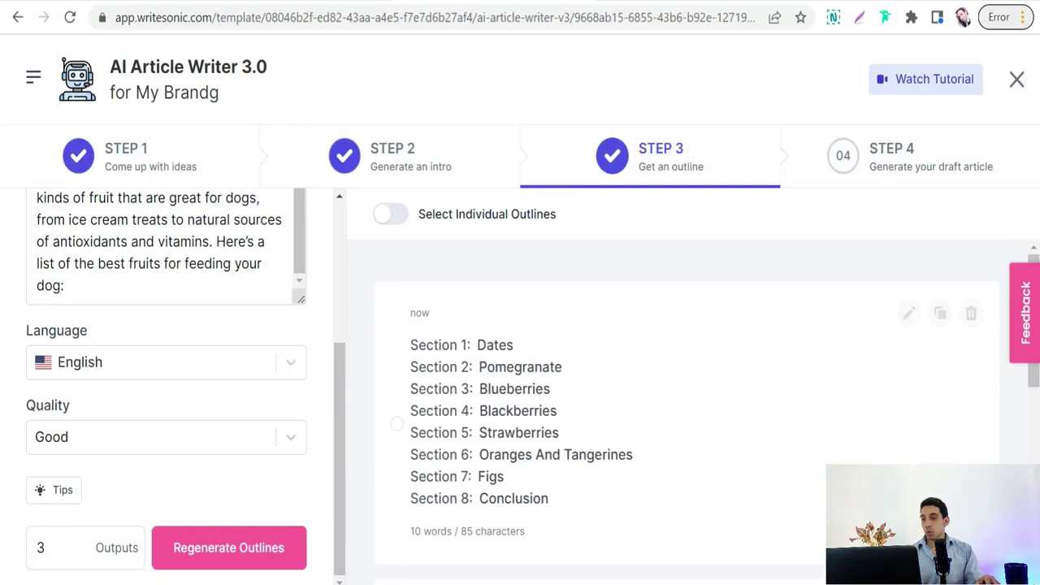
left_click(535, 314)
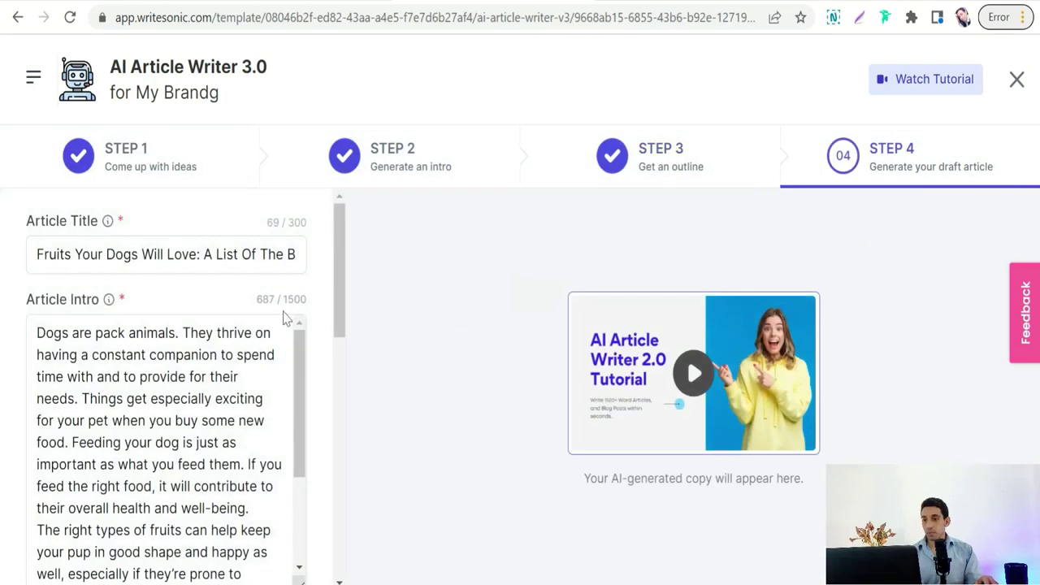
Write the 1024-word draft 'Fruits Your Dogs Will Love: A List Of The Best Fruit To Feed Your Dog'.
scroll(325, 355, "down", 5)
scroll(325, 355, "up", 2)
scroll(151, 422, "up", 2)
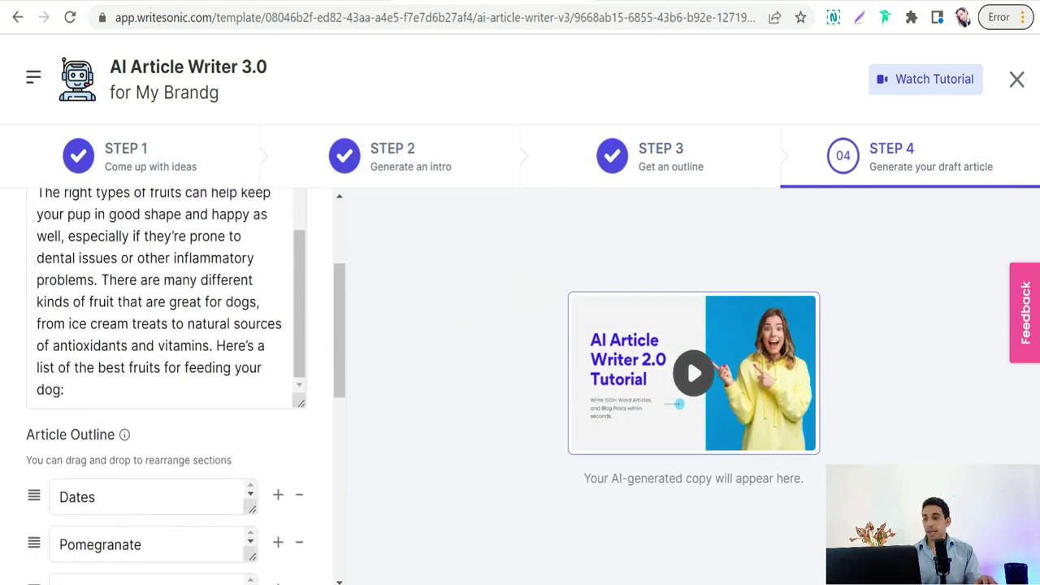
scroll(151, 423, "down", 7)
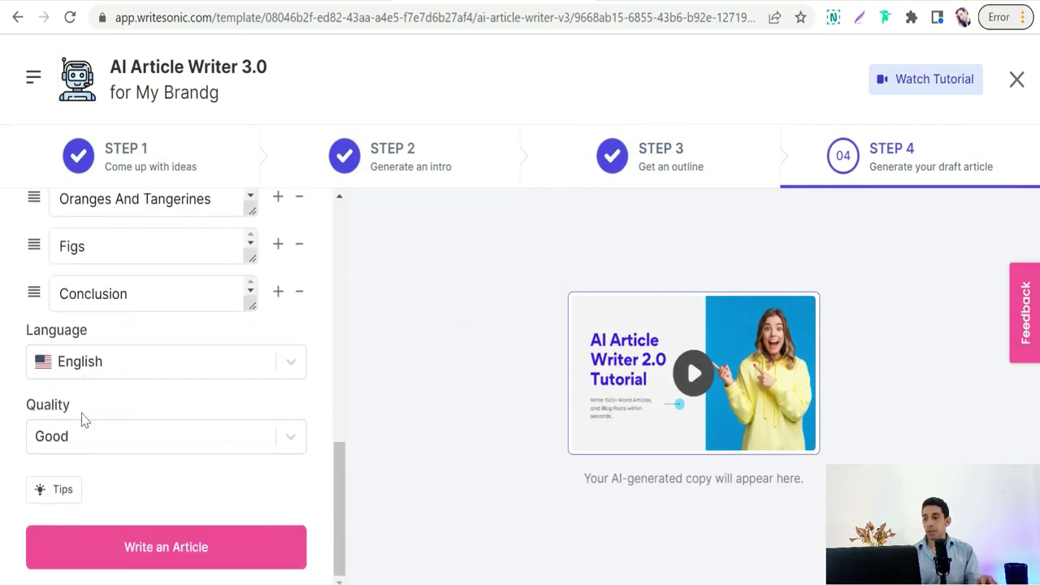
left_click(180, 567)
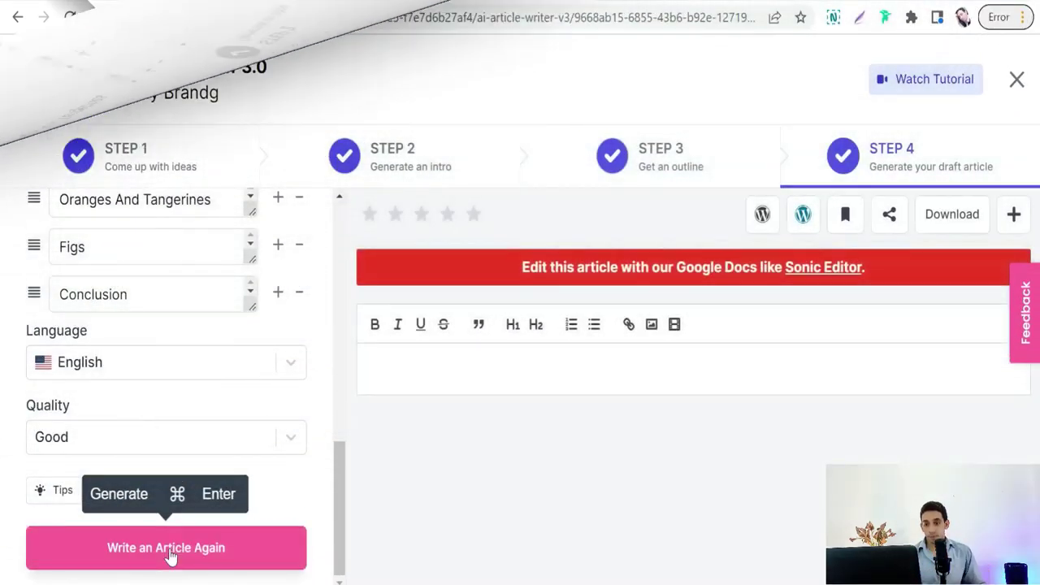
scroll(678, 390, "down", 3)
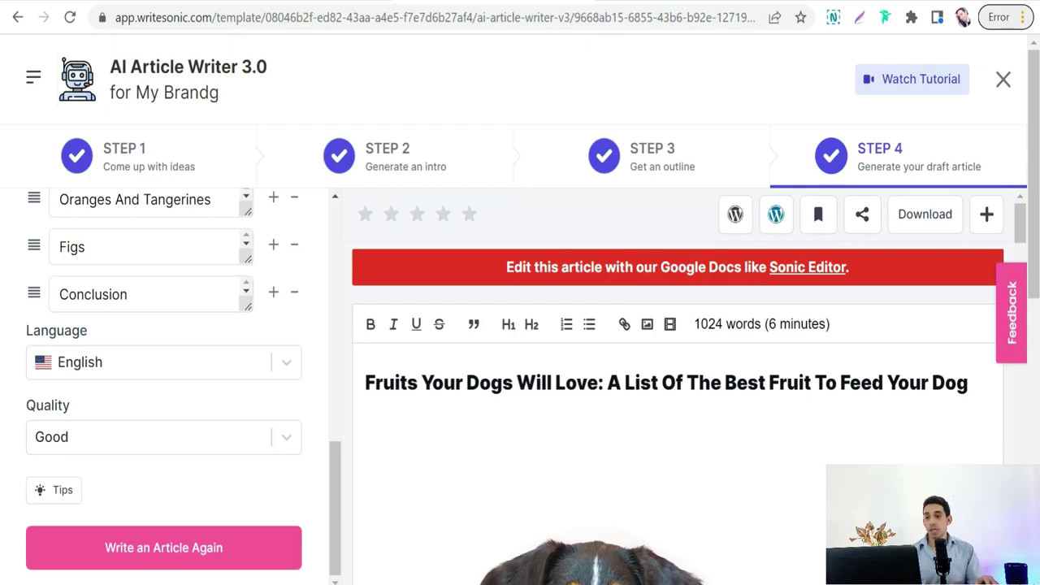
Scroll through the draft article, reviewing the dog photo, intro and the Dates section.
scroll(678, 390, "down", 3)
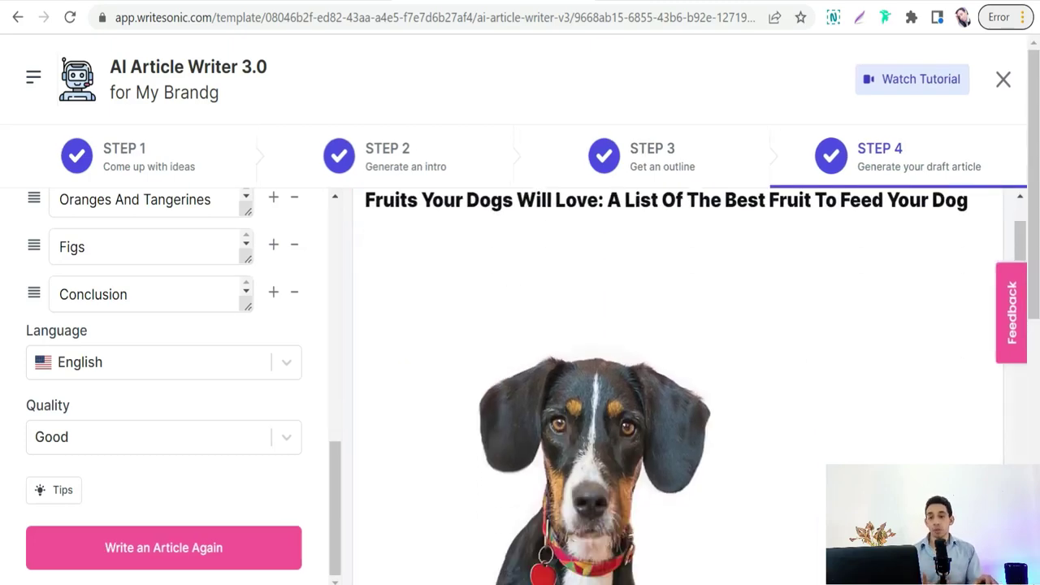
scroll(678, 390, "down", 5)
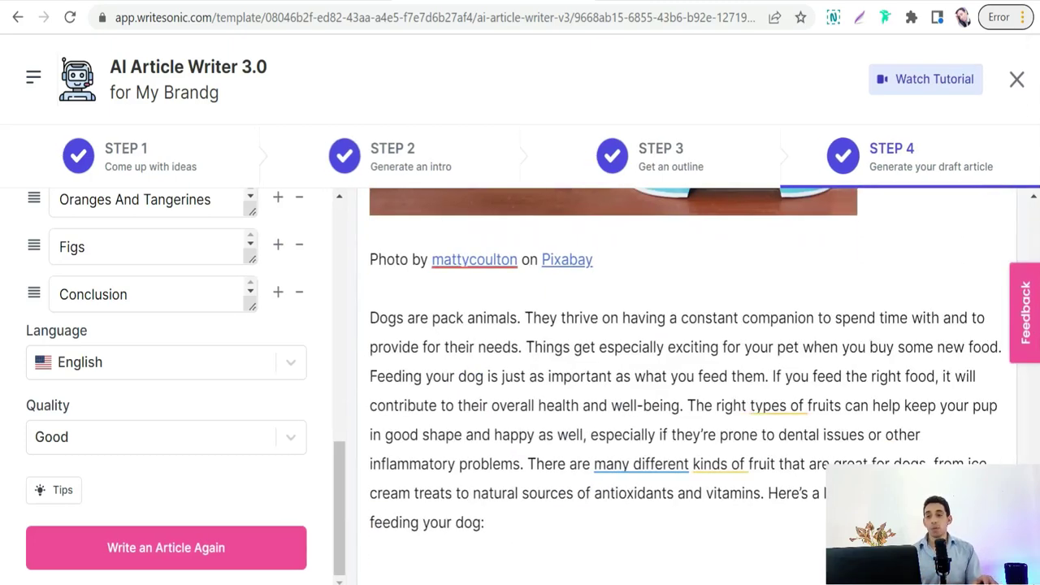
scroll(678, 390, "up", 4)
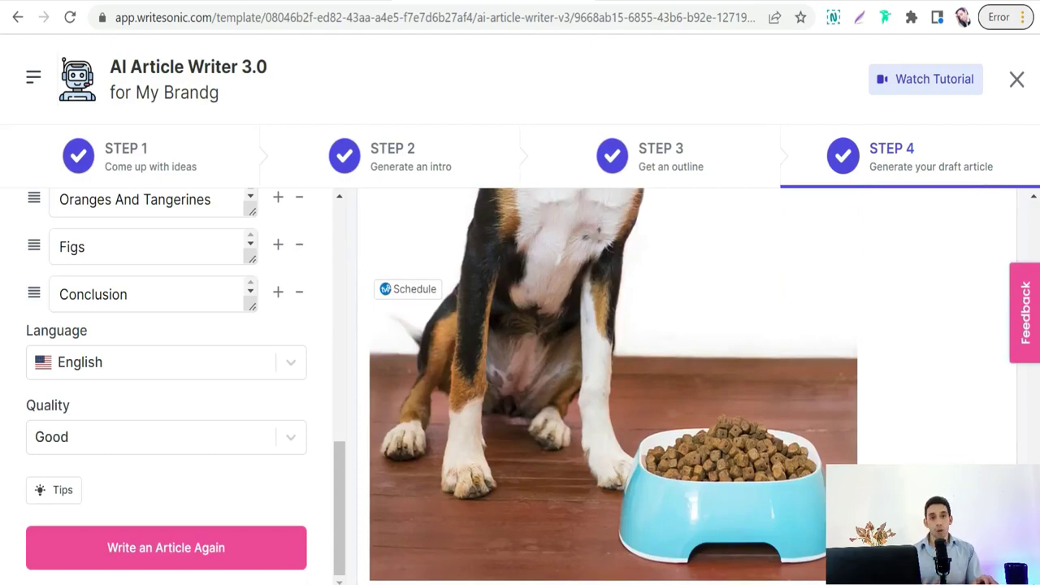
scroll(614, 386, "down", 5)
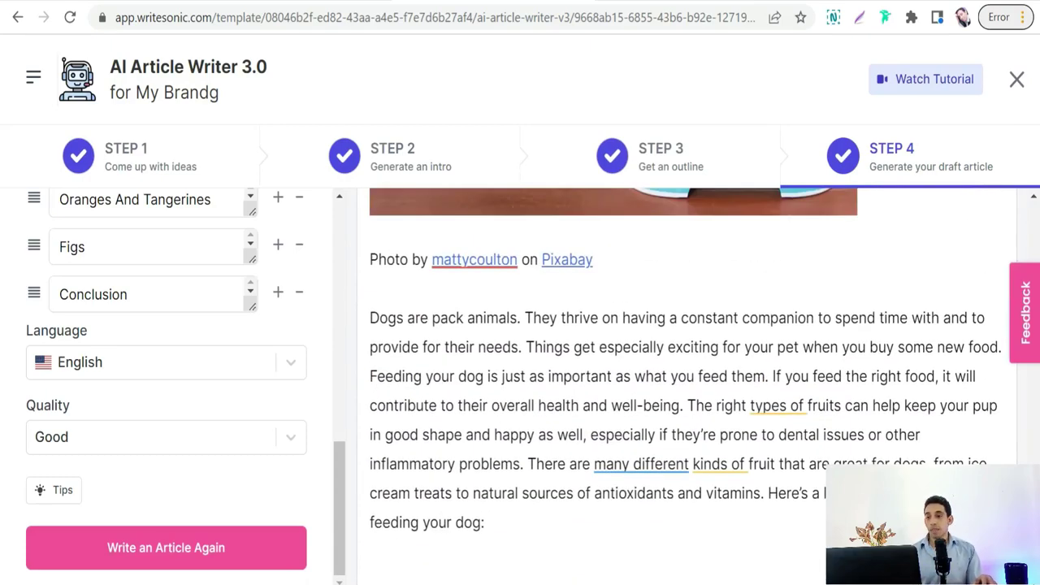
scroll(614, 386, "down", 5)
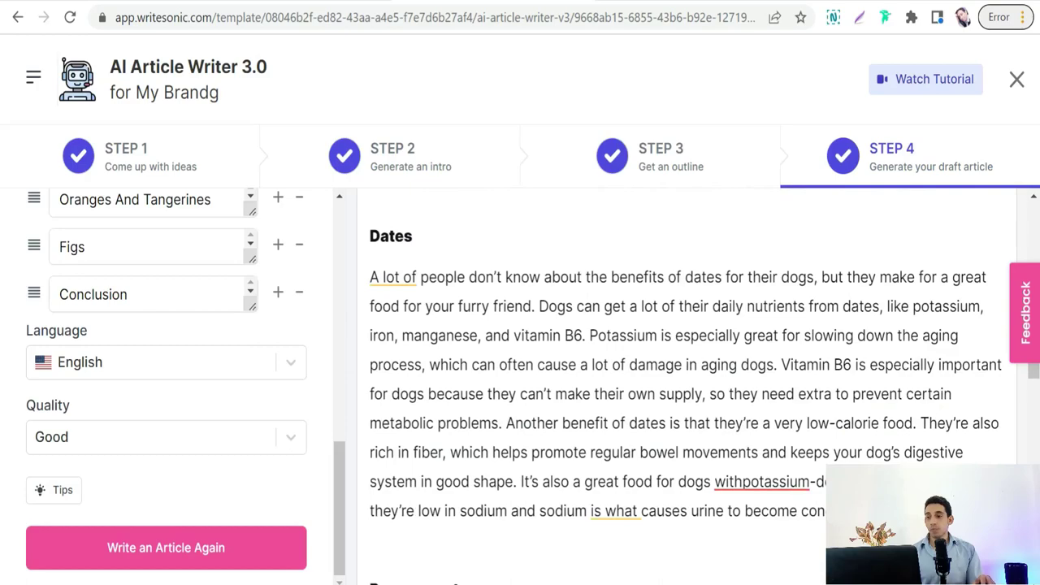
scroll(691, 390, "down", 8)
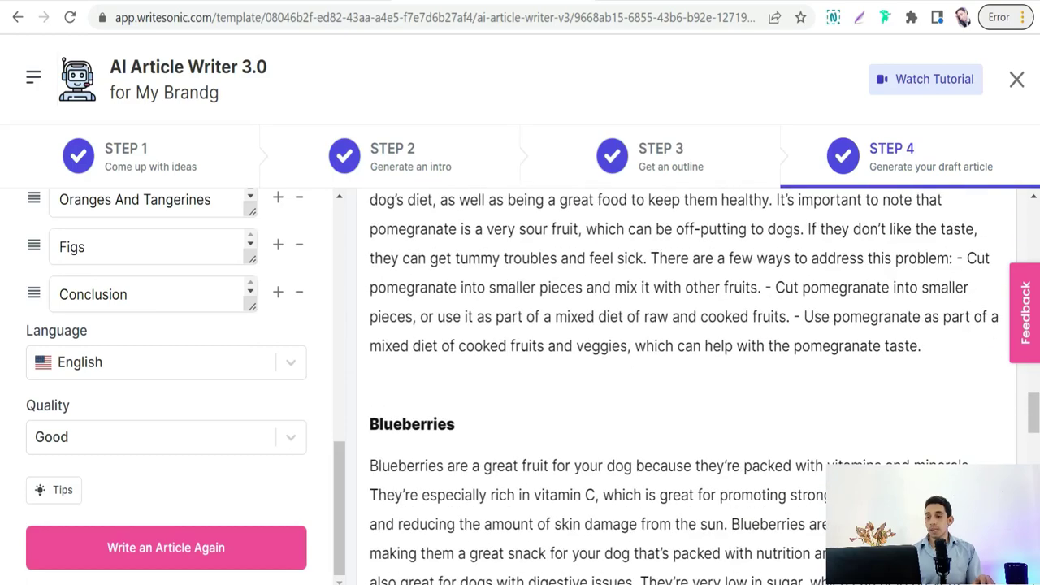
scroll(687, 386, "down", 3)
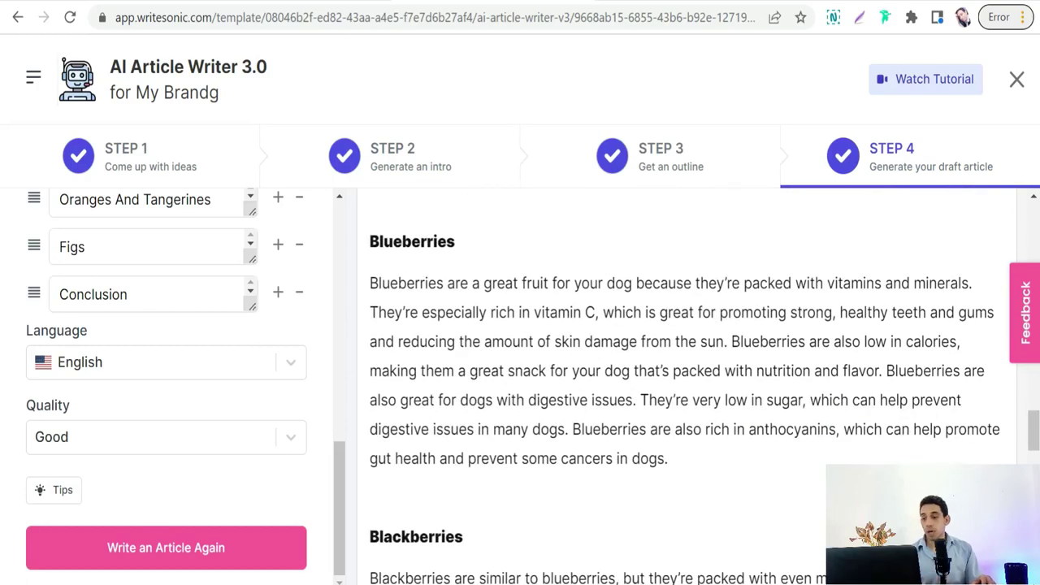
scroll(686, 385, "down", 10)
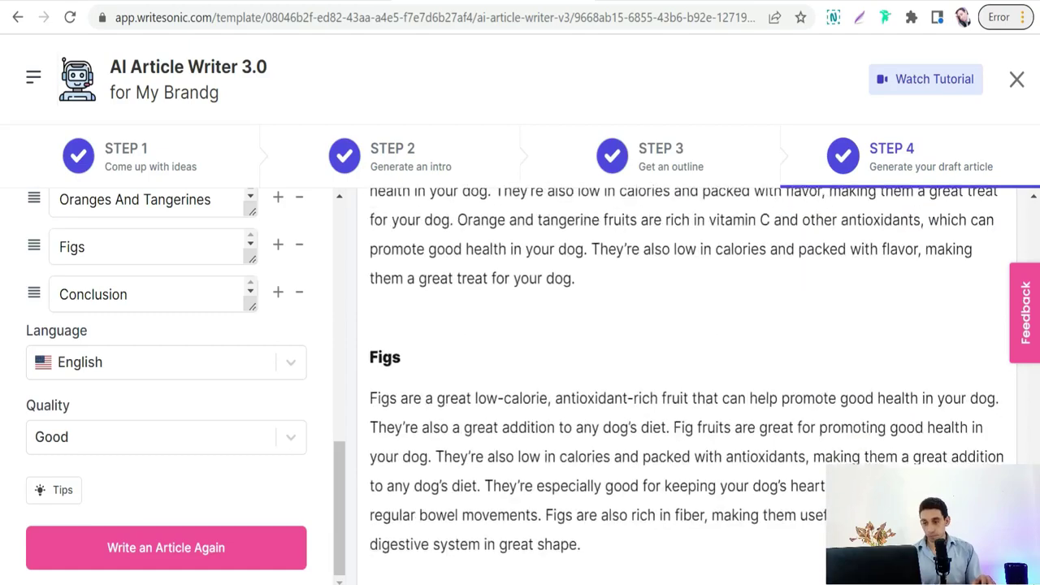
scroll(687, 385, "down", 4)
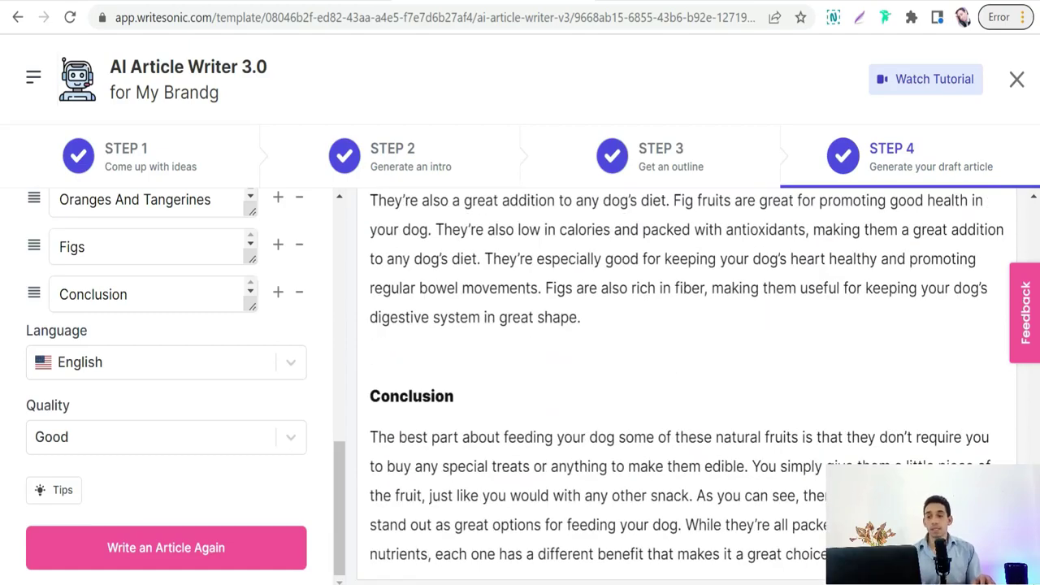
scroll(686, 386, "up", 20)
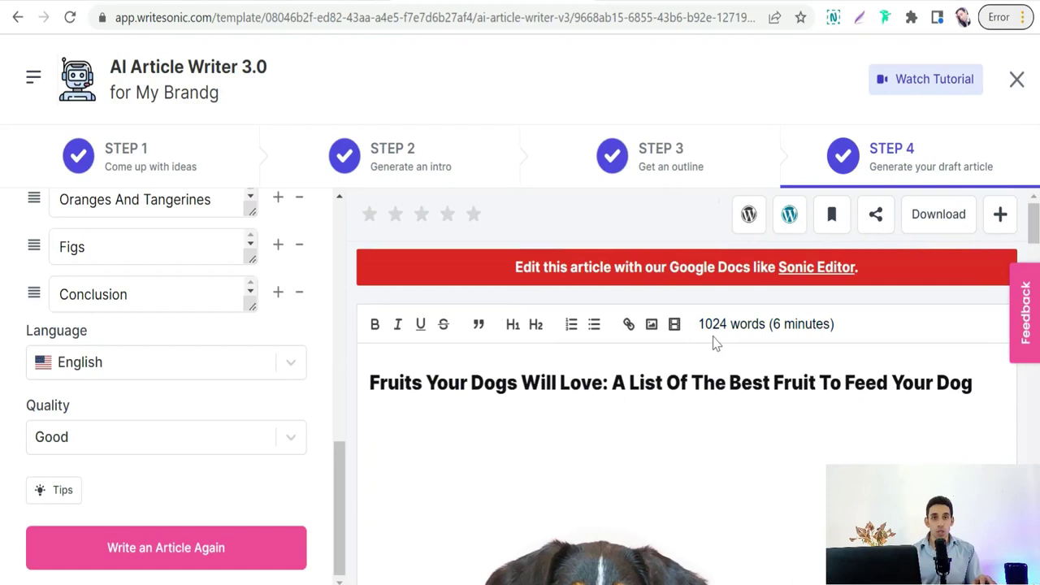
scroll(715, 343, "down", 4)
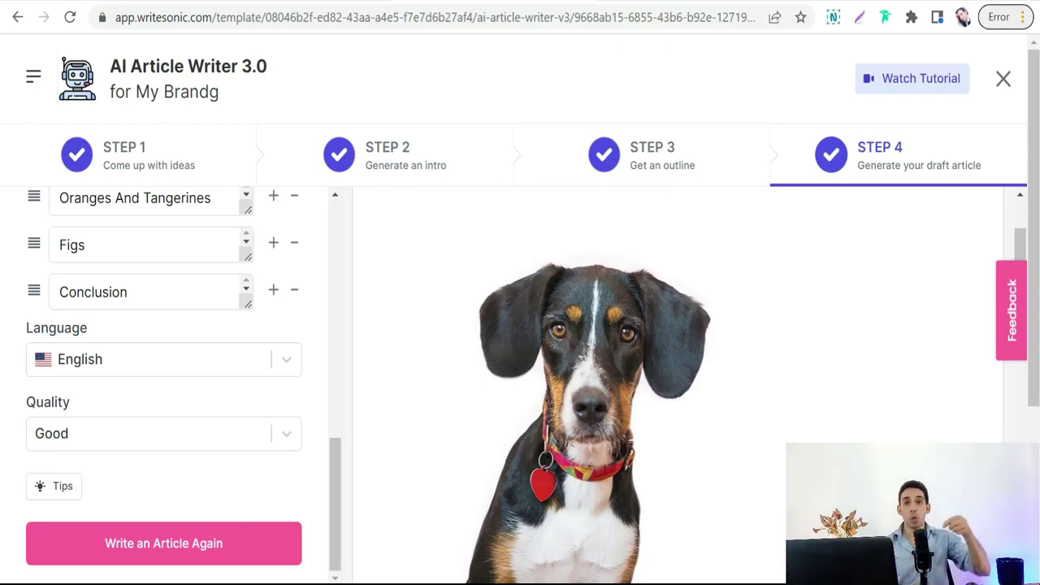
scroll(679, 386, "down", 2)
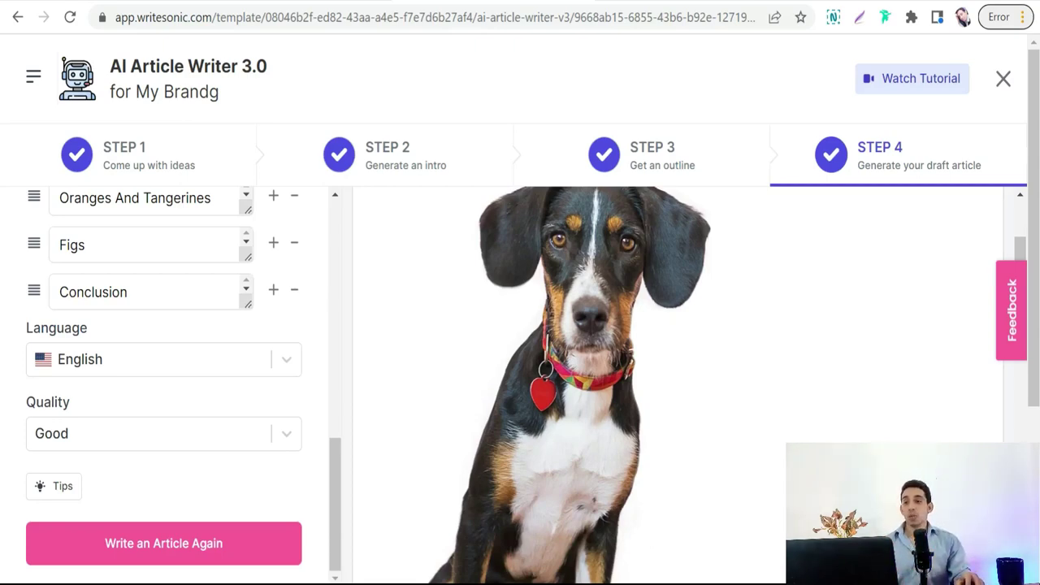
scroll(678, 386, "down", 15)
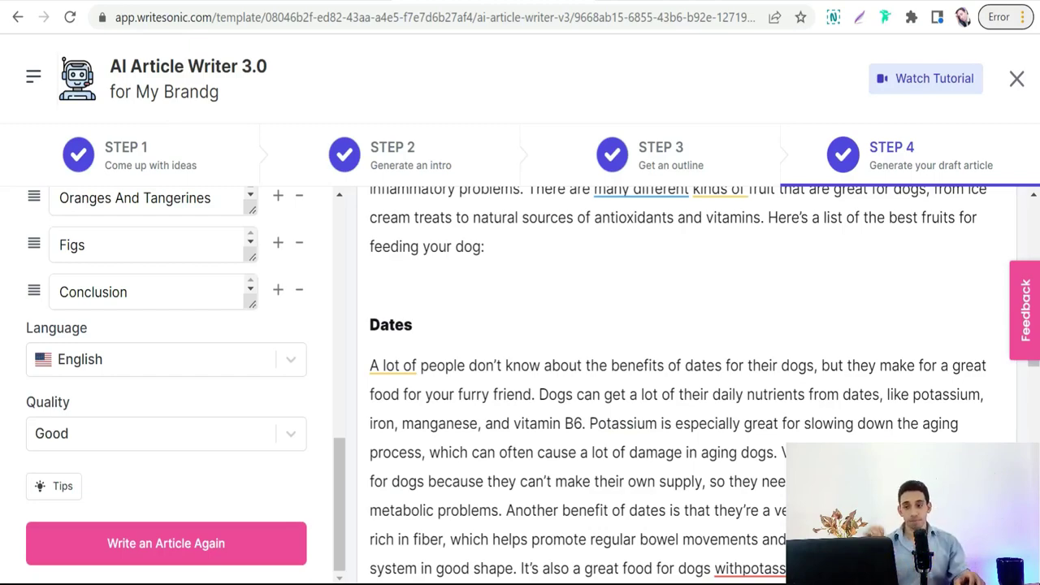
scroll(678, 386, "down", 10)
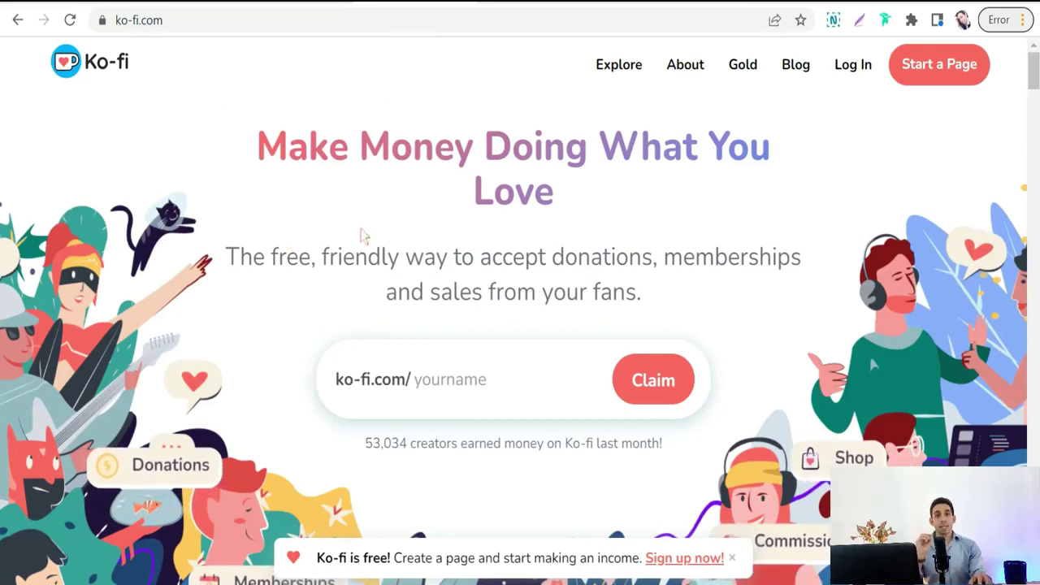
Scroll through the Ko-fi homepage to see what it offers creators.
scroll(390, 248, "down", 3)
scroll(392, 250, "up", 3)
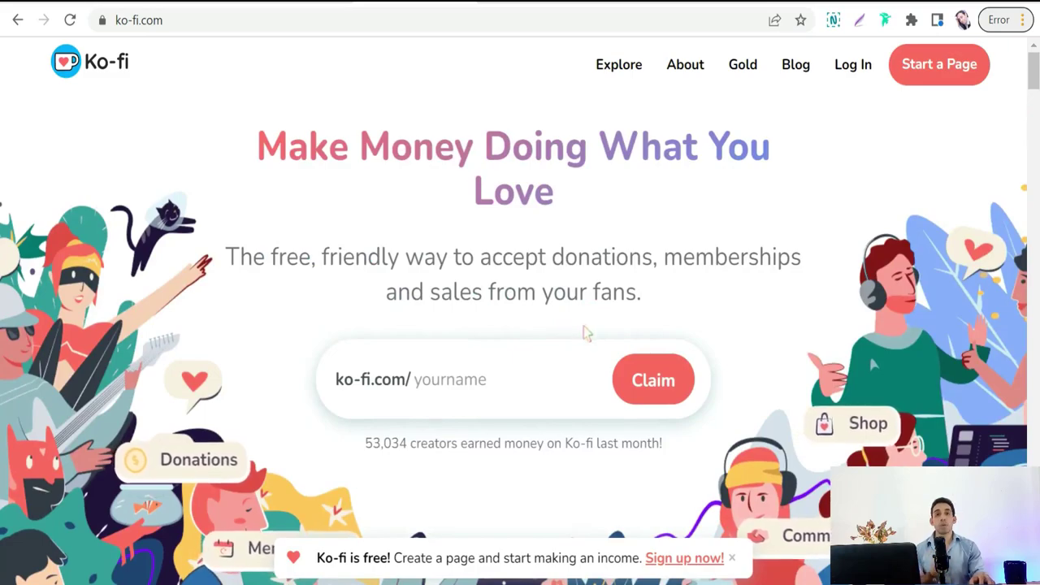
scroll(578, 333, "down", 15)
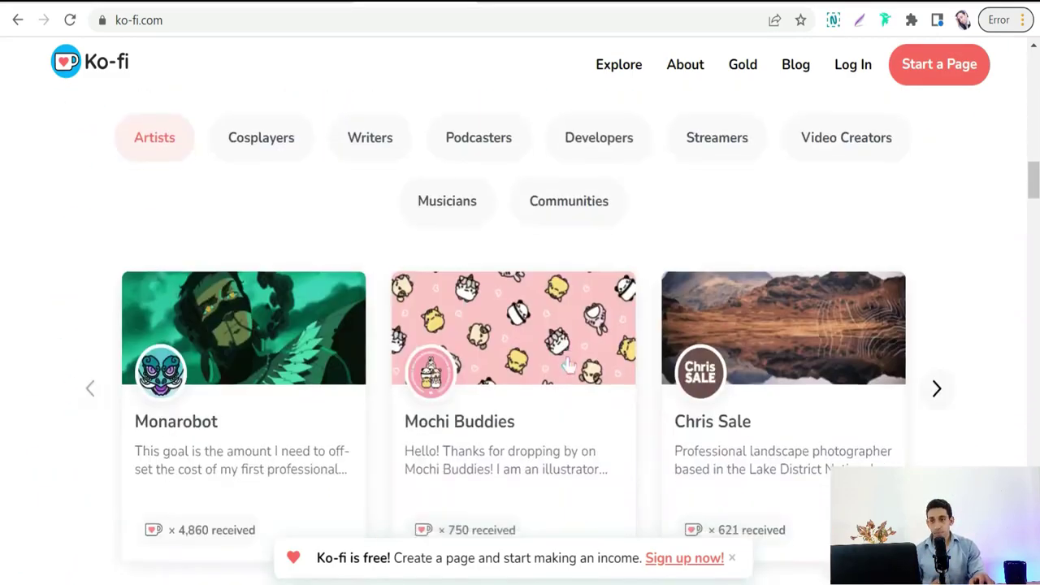
scroll(573, 370, "down", 10)
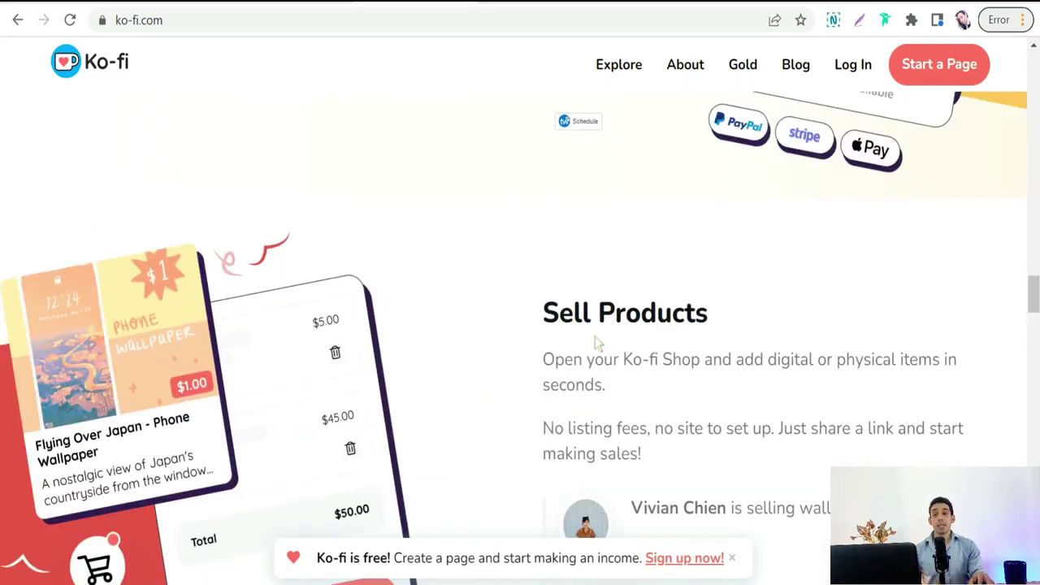
scroll(642, 357, "down", 2)
left_click_drag(539, 255, 936, 258)
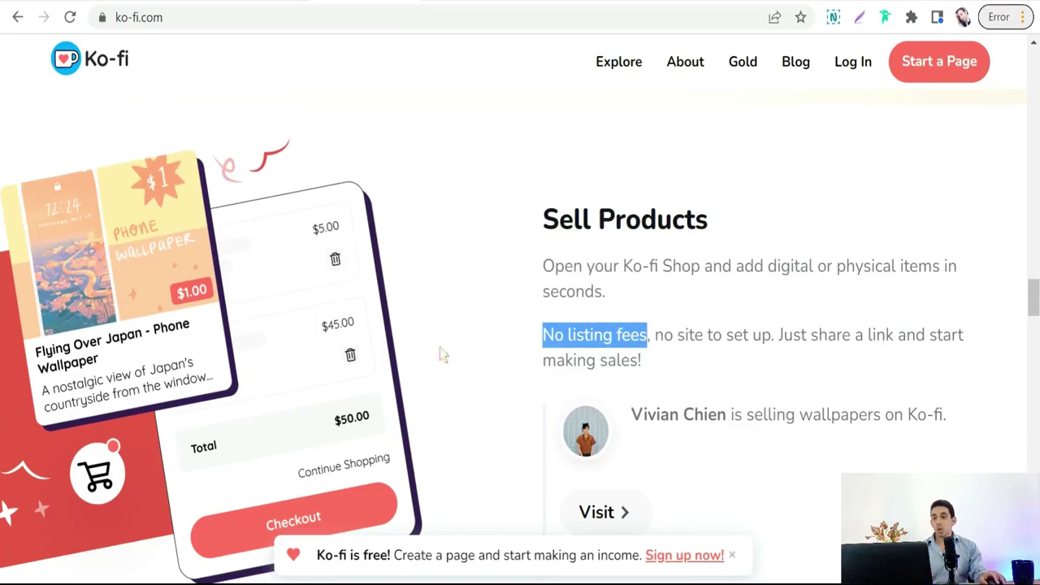
Open the Ko-fi Shop page from the footer and continue to the free sign-up form.
scroll(478, 341, "down", 5)
scroll(475, 299, "down", 20)
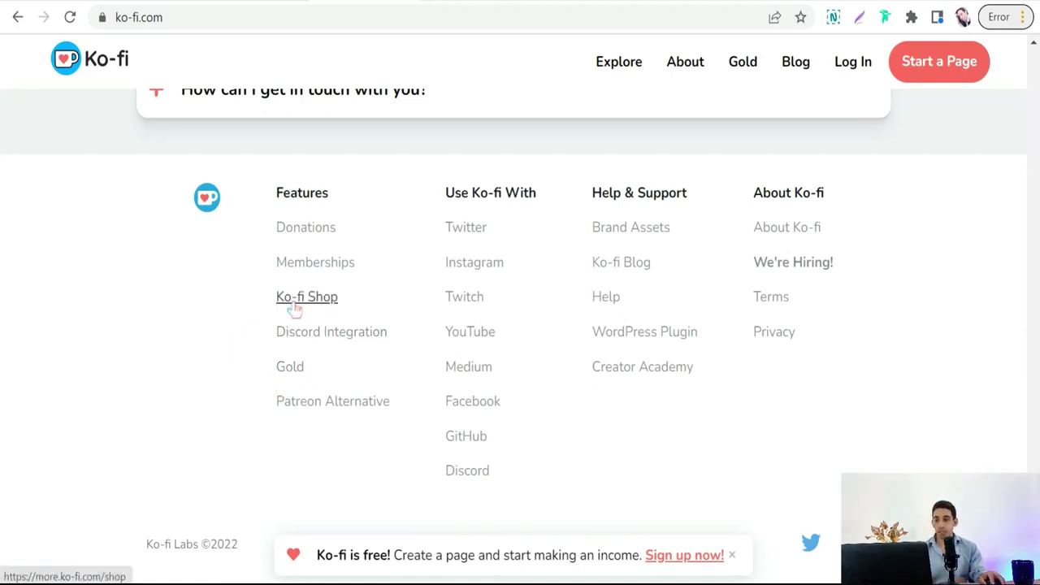
left_click(294, 308)
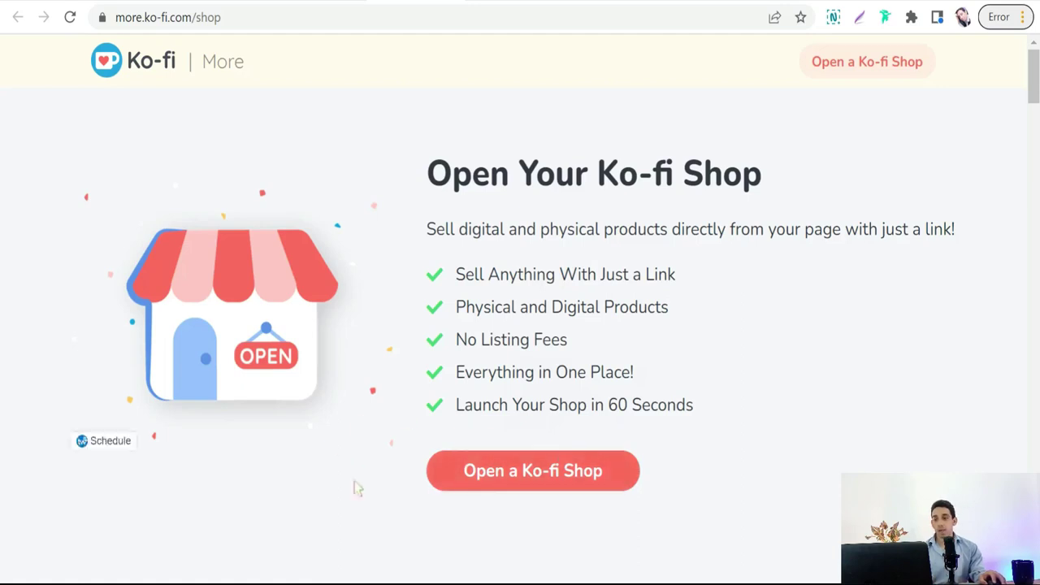
left_click(506, 479)
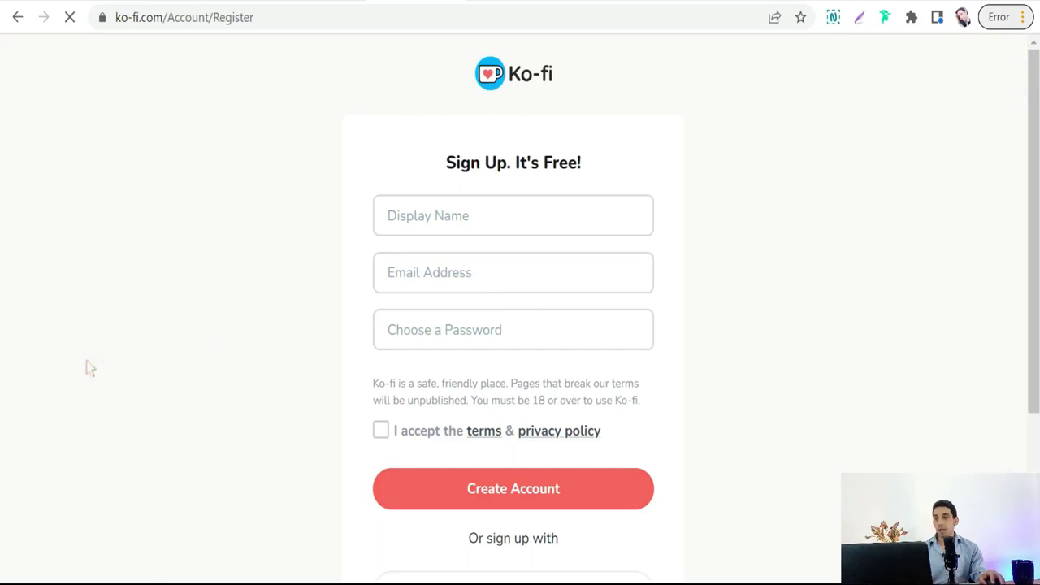
Enter 'articlo' as display name and paste a copied EmailOnDeck temporary address as the email.
left_click(440, 222)
type("articlo")
left_click(417, 273)
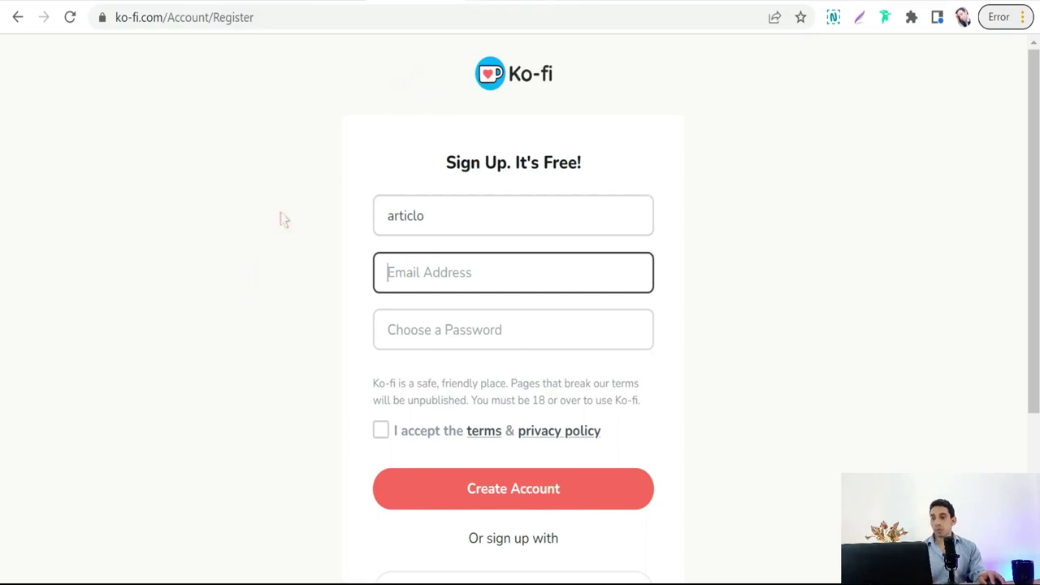
left_click(496, 2)
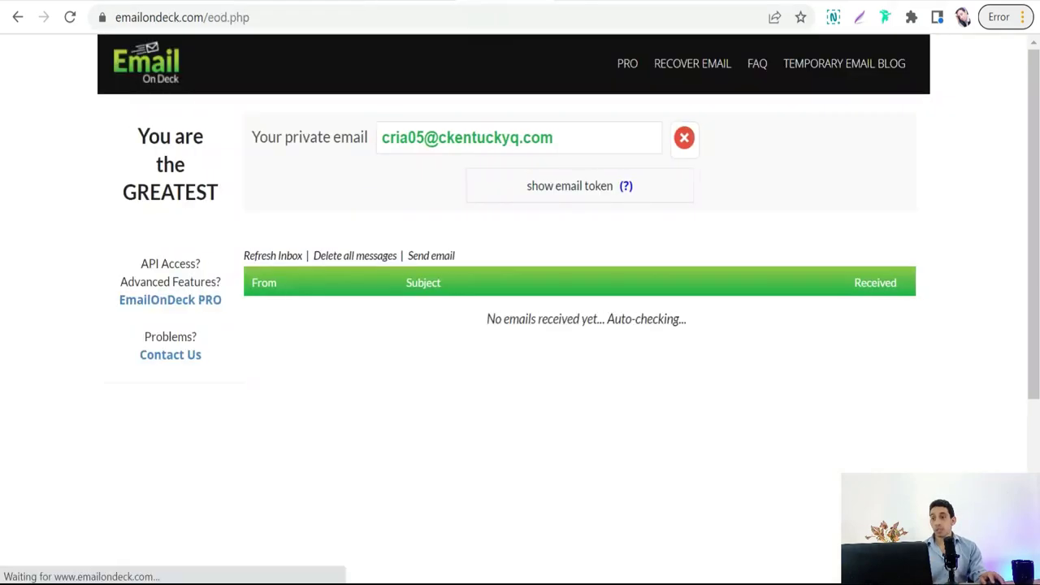
left_click(430, 139)
right_click(425, 138)
left_click(463, 151)
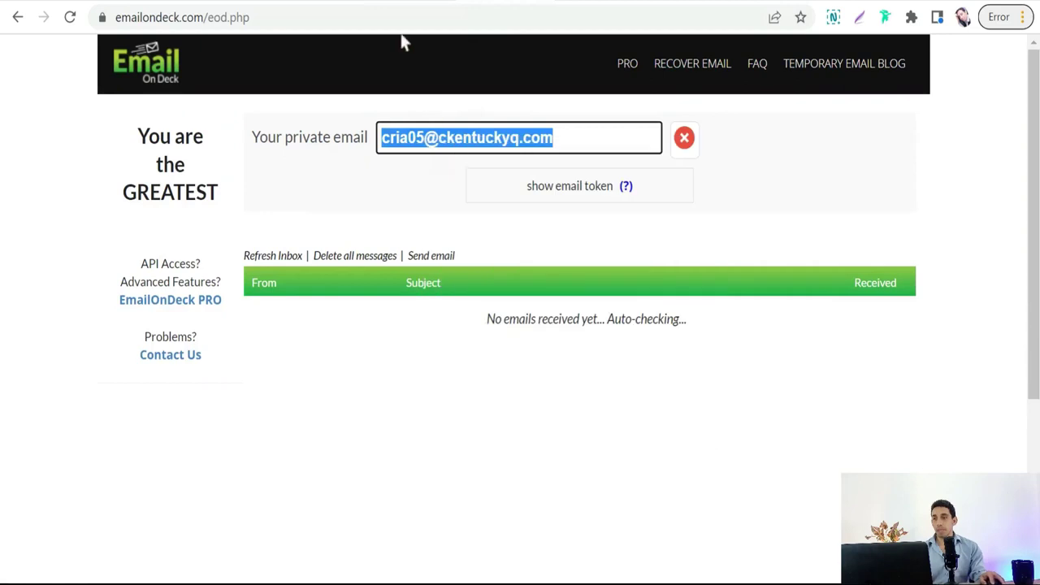
left_click(390, 4)
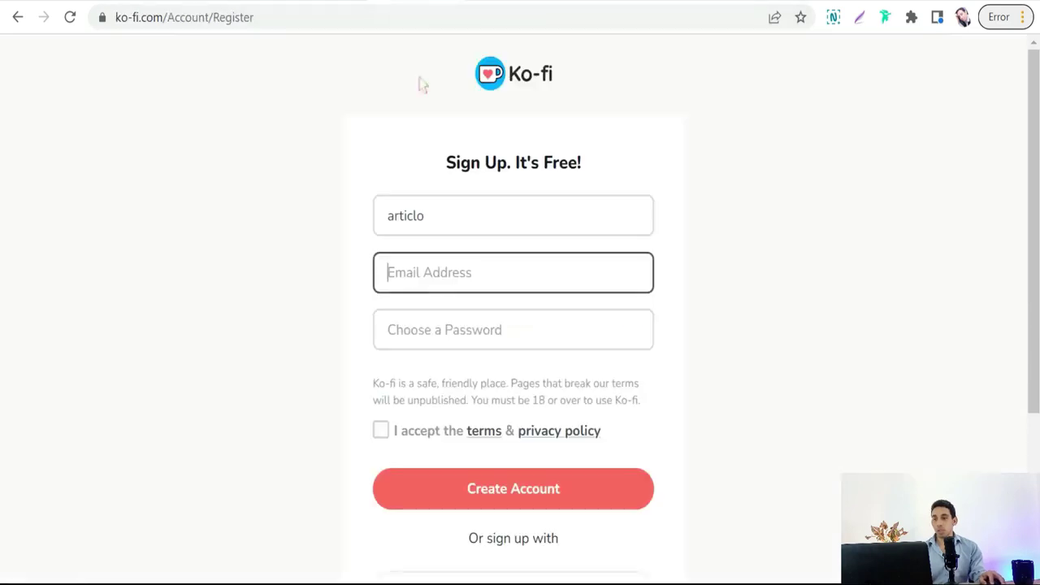
left_click(419, 271)
key("ctrl+v")
Set the account password, accept the terms and create the Ko-fi account.
left_click(416, 329)
type("*********")
left_click(380, 430)
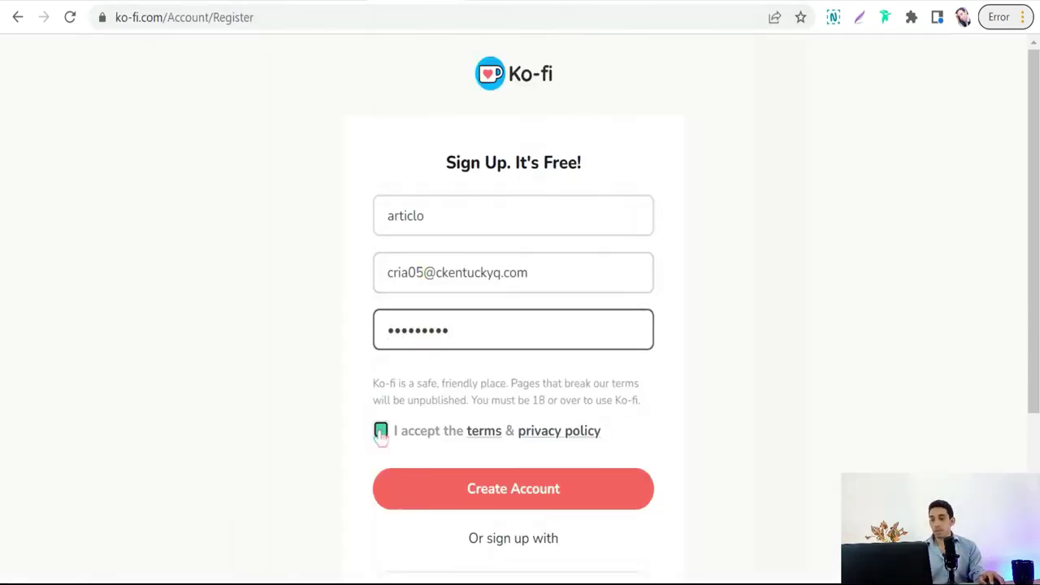
left_click(493, 498)
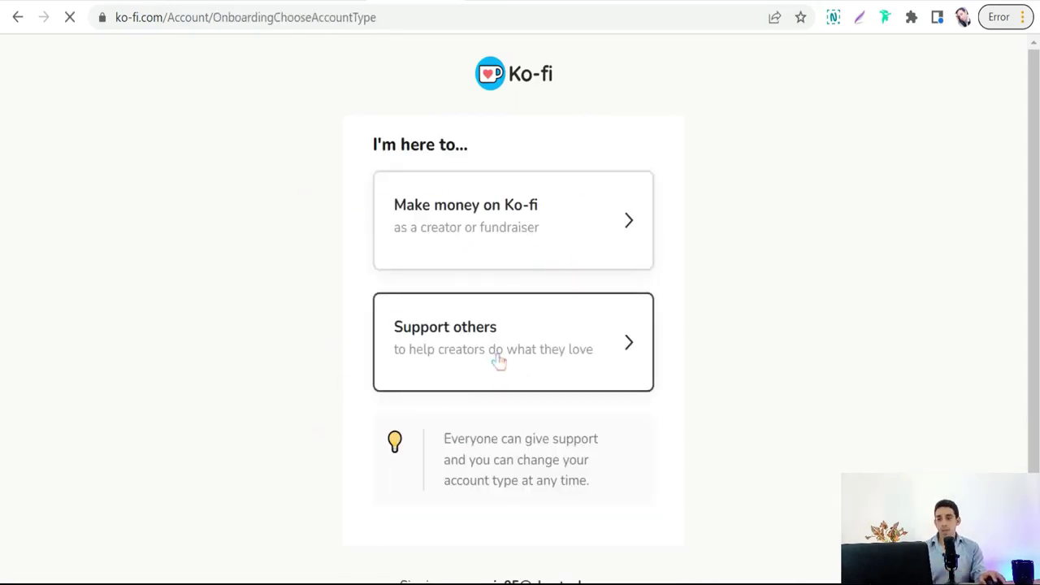
Sign up as a creator, confirm the page username and keep the default profile picture.
left_click(489, 218)
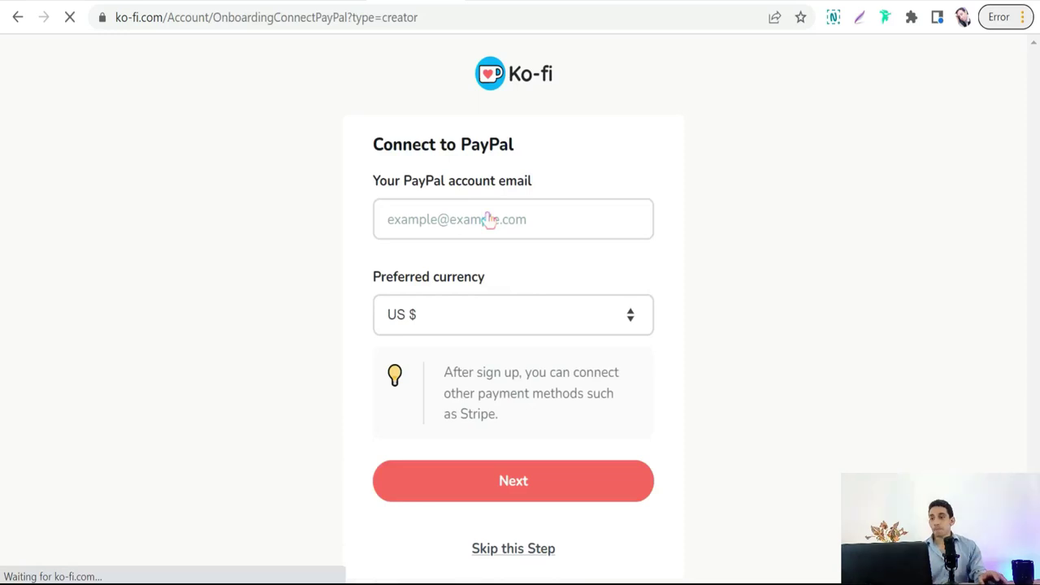
left_click(433, 236)
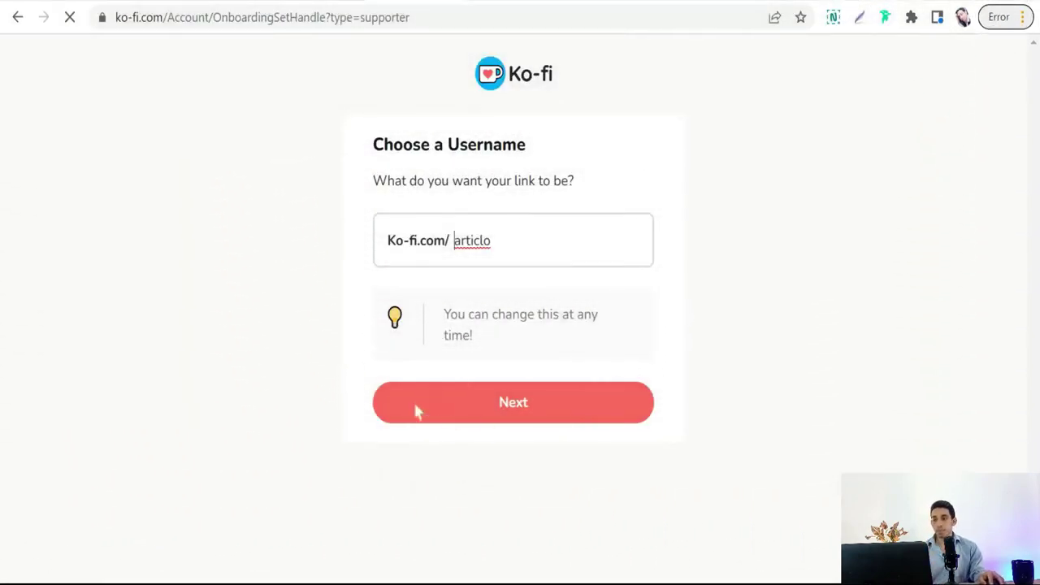
left_click(509, 234)
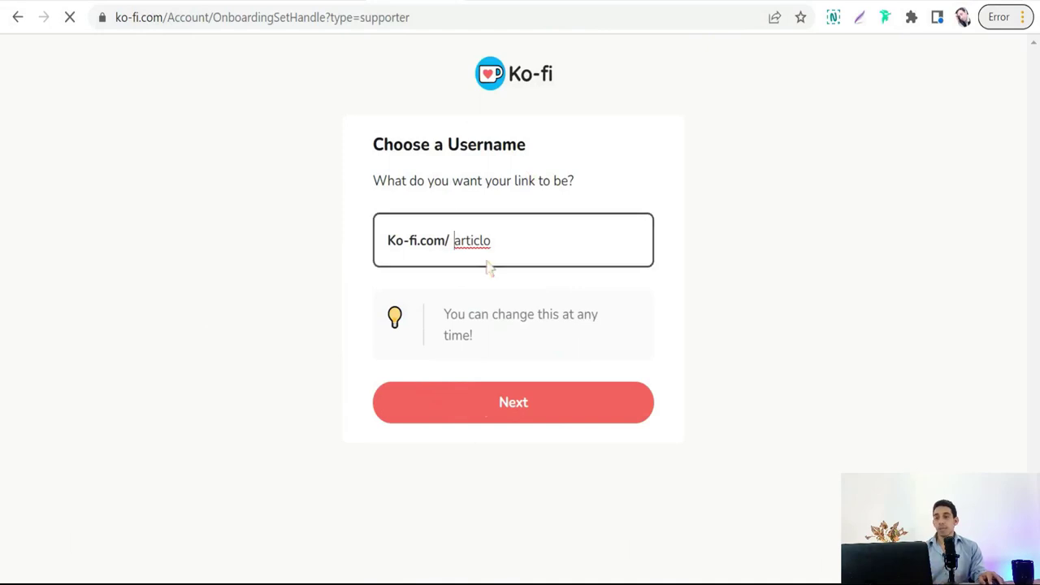
left_click(485, 411)
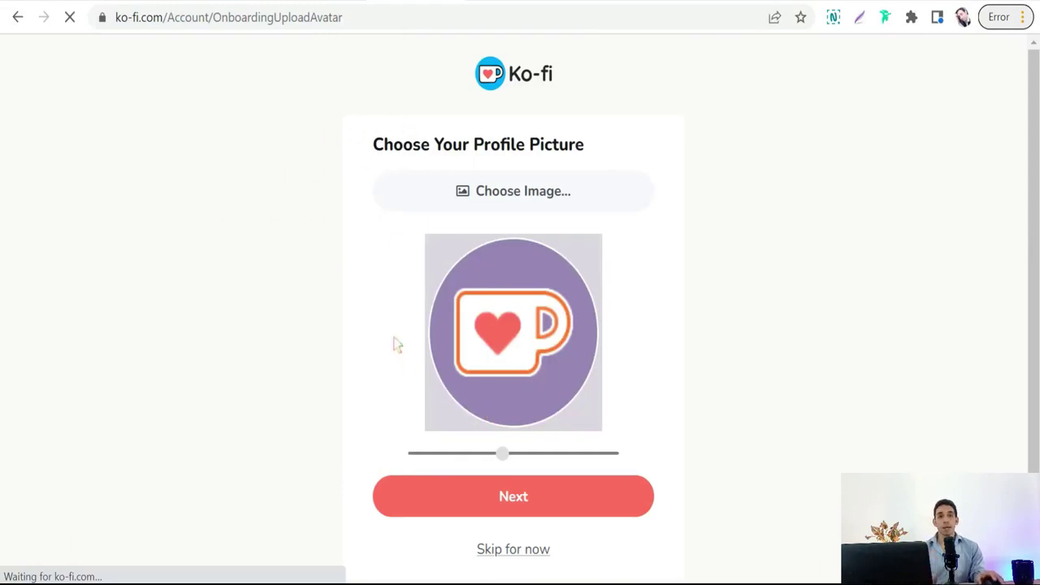
scroll(455, 406, "down", 1)
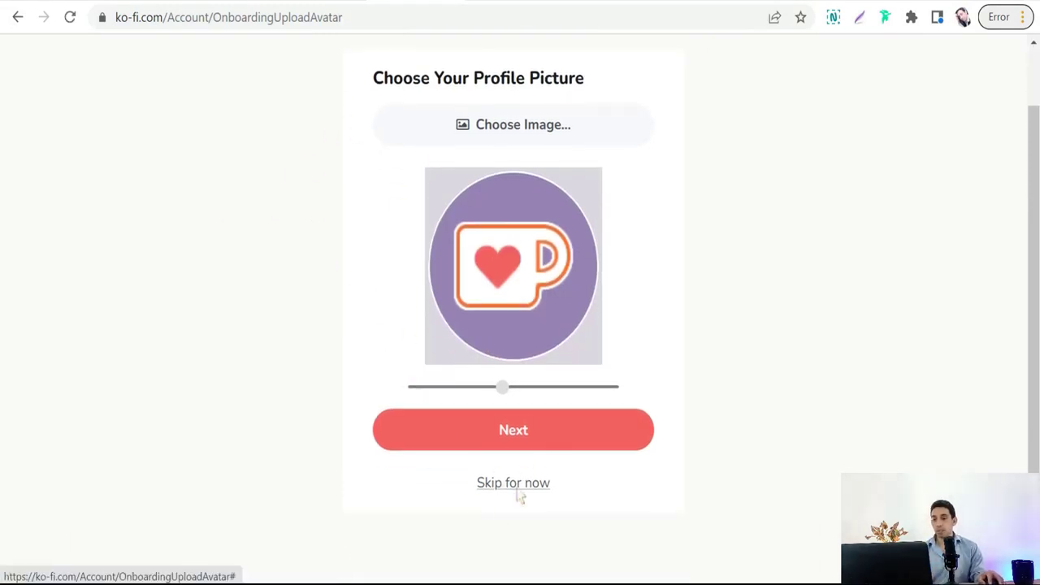
left_click(510, 442)
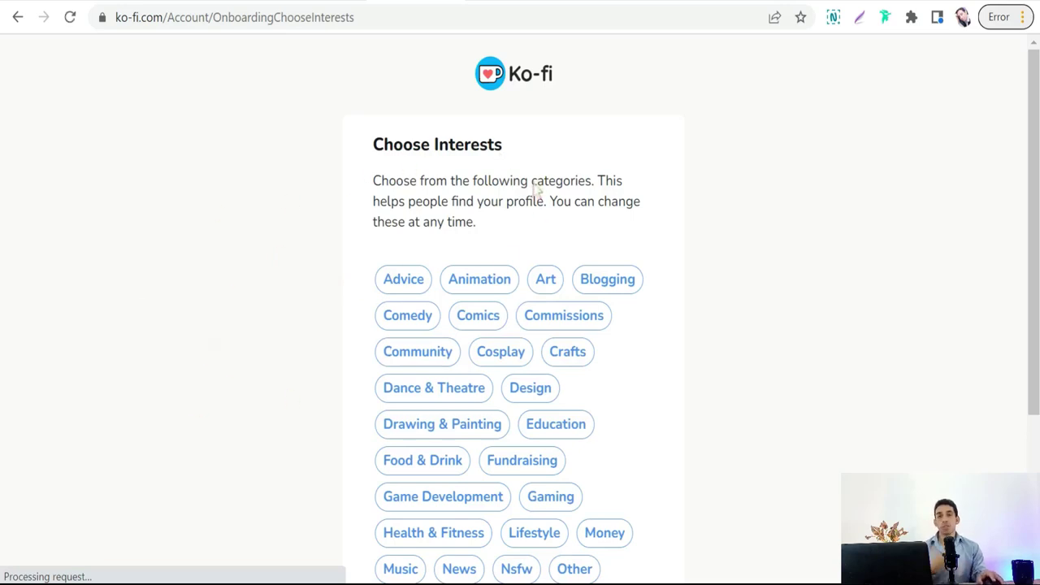
Choose Community, Health & Fitness, Lifestyle and Social interests, then finish without a bio.
scroll(455, 373, "down", 1)
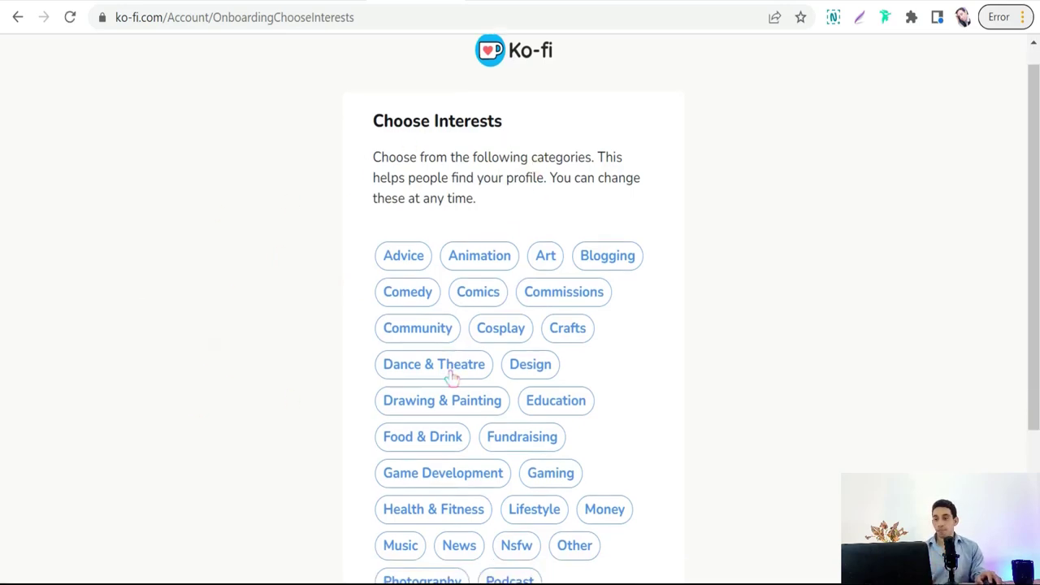
left_click(415, 272)
left_click(420, 449)
scroll(423, 460, "down", 1)
scroll(424, 461, "down", 1)
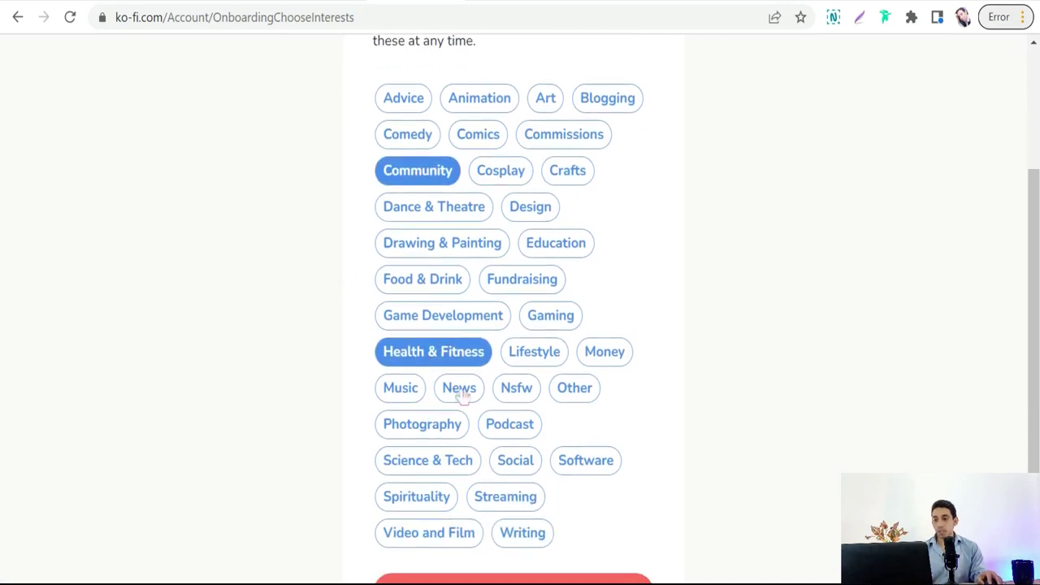
left_click(538, 354)
left_click(517, 461)
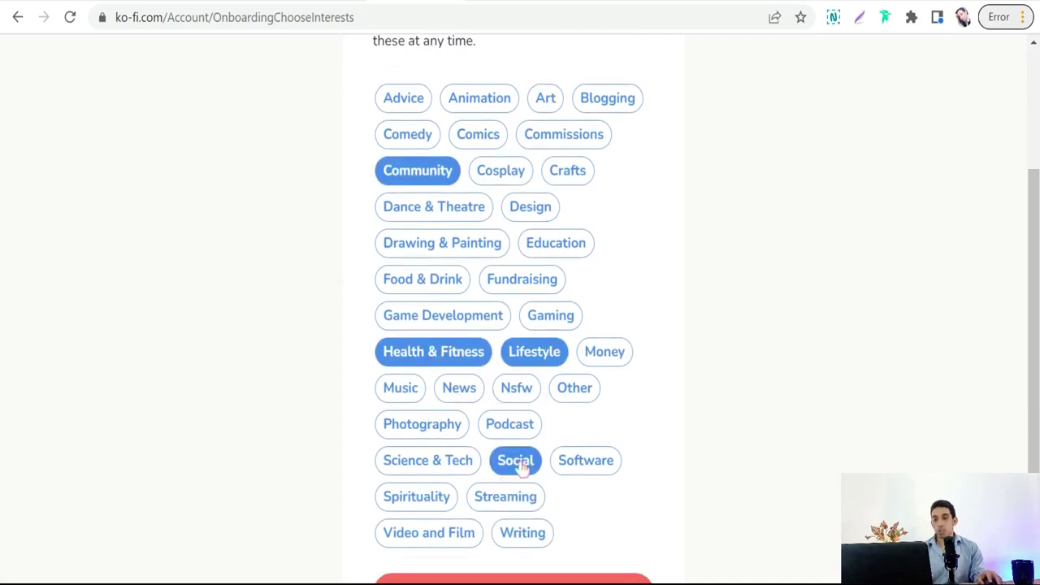
scroll(360, 448, "down", 1)
left_click(494, 548)
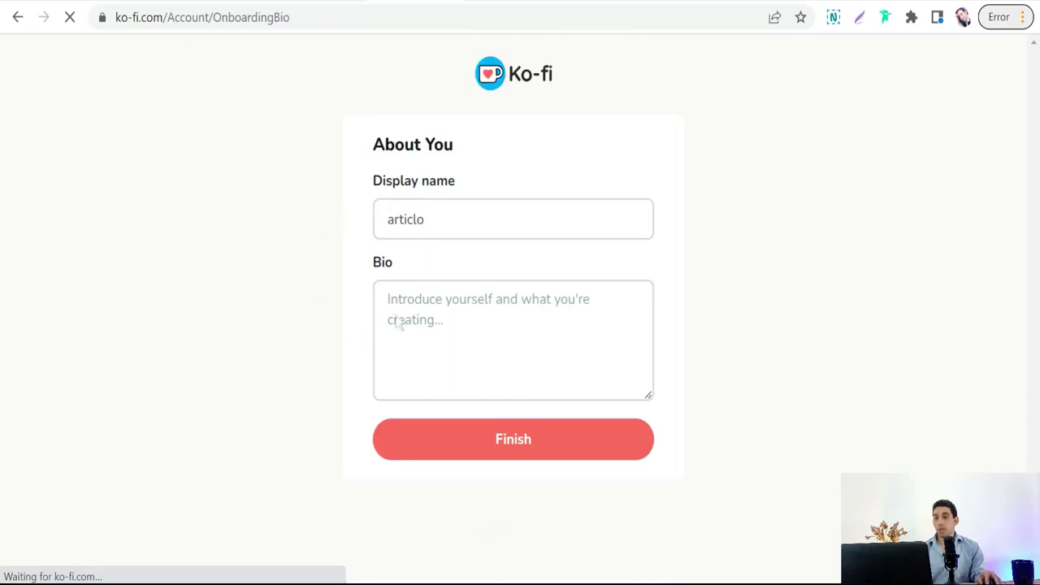
left_click(462, 353)
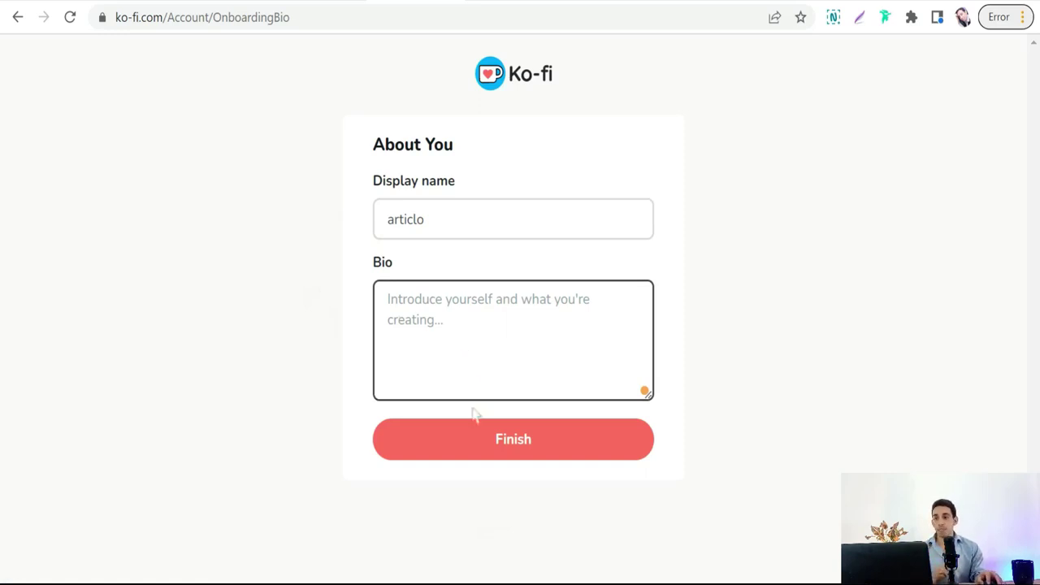
left_click(475, 448)
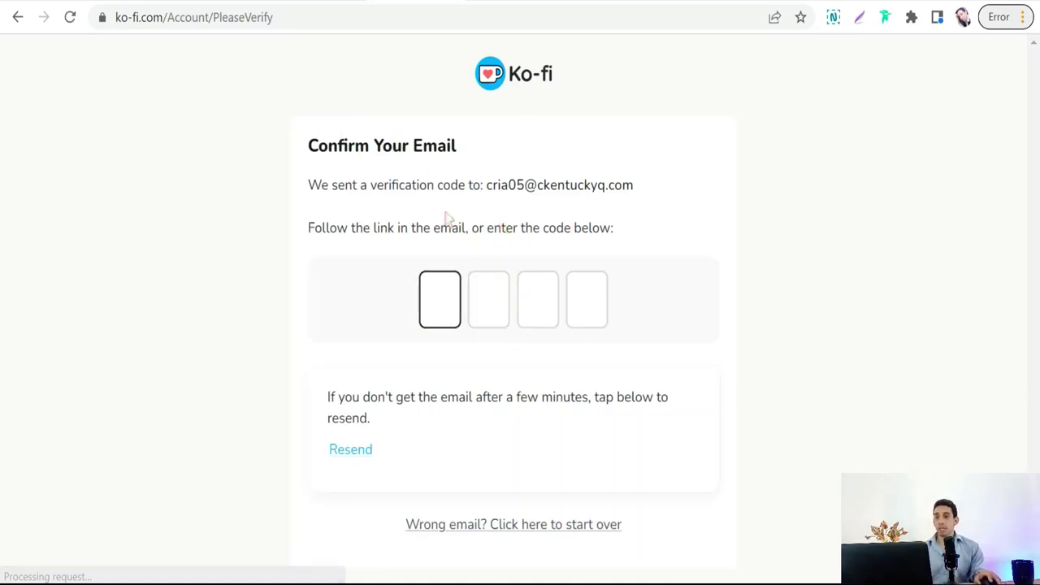
Activate the Ko-fi account from its confirmation email and review the new creator page with its $5 donation box.
key("ctrl+Tab")
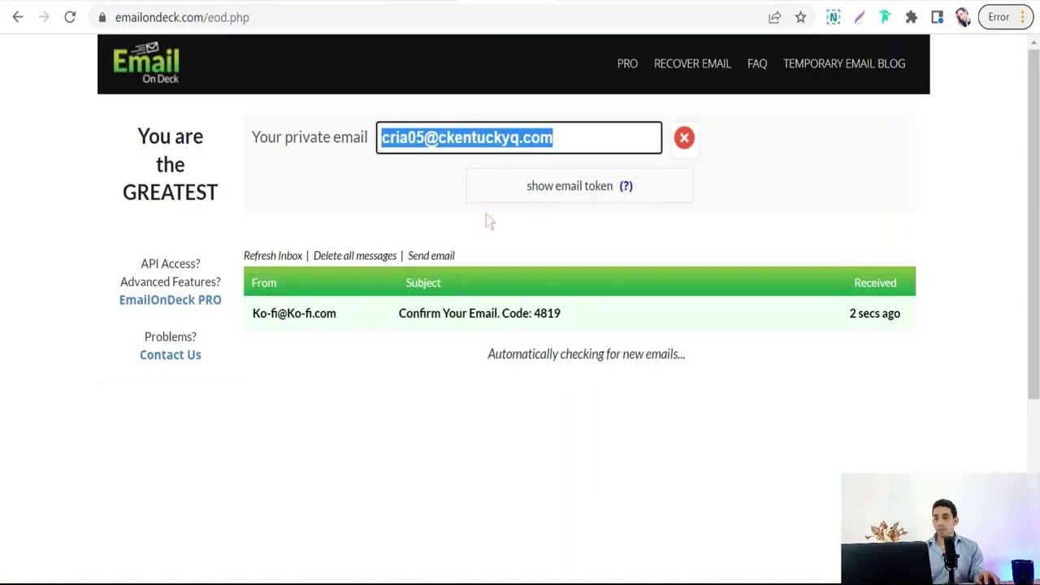
left_click(503, 323)
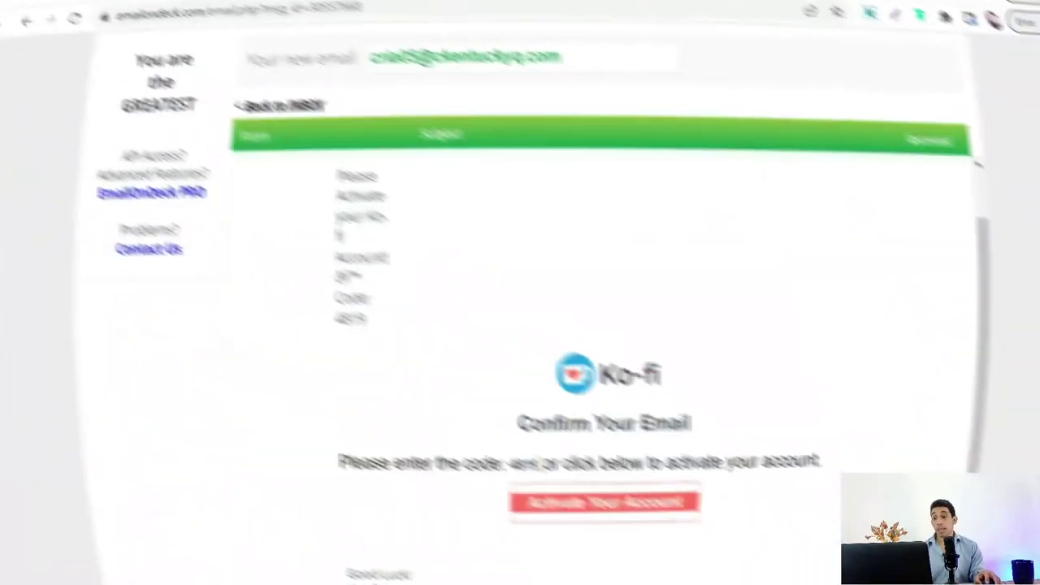
left_click(552, 365)
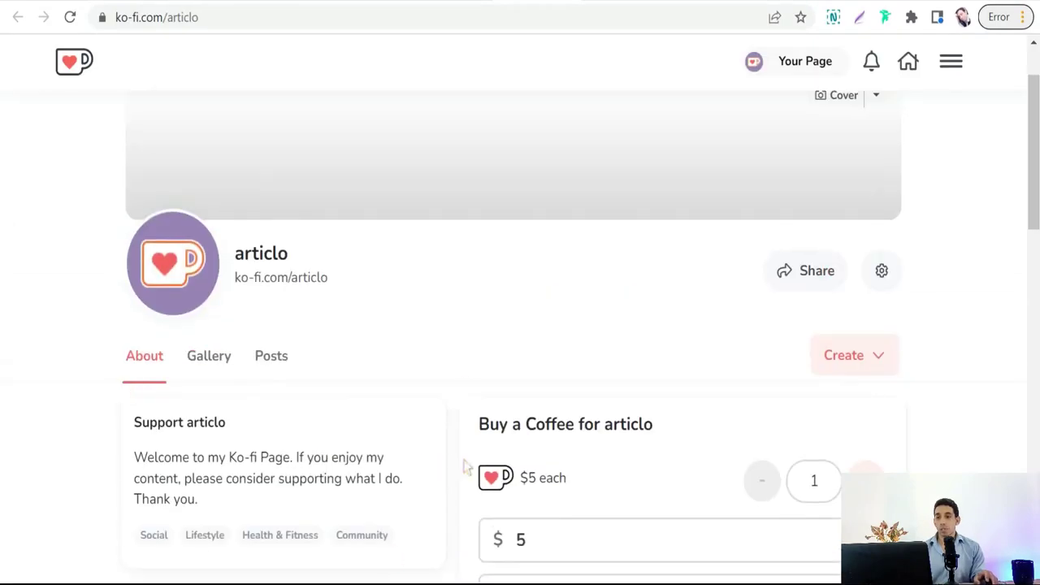
scroll(425, 462, "down", 1)
scroll(455, 370, "up", 3)
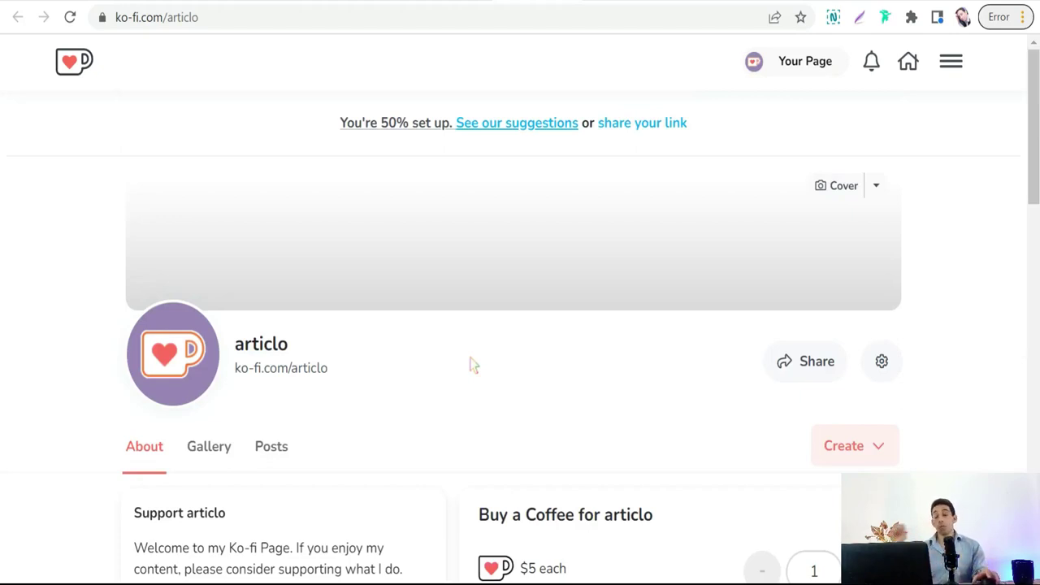
scroll(657, 419, "down", 7)
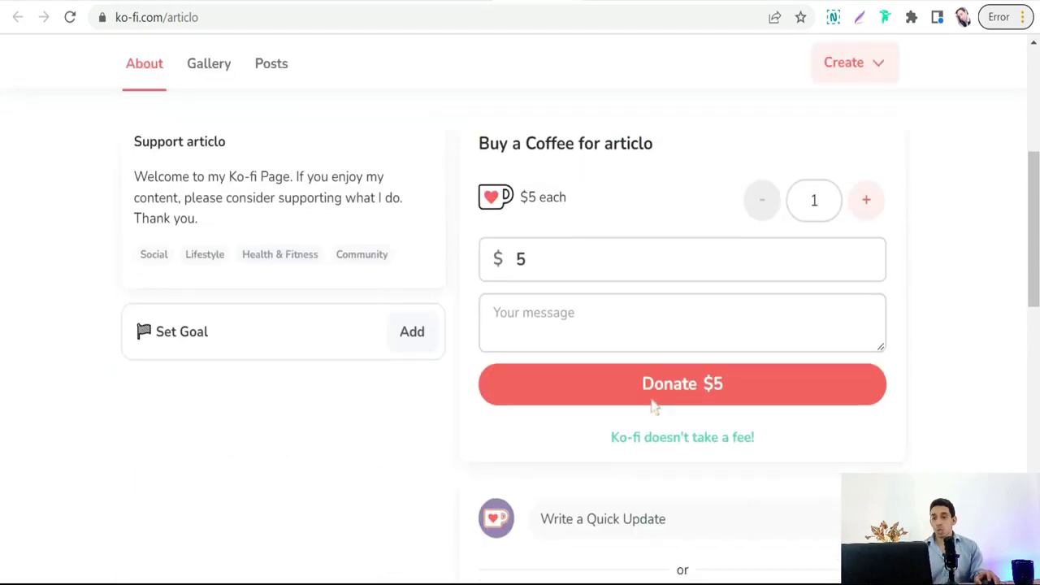
scroll(778, 398, "up", 6)
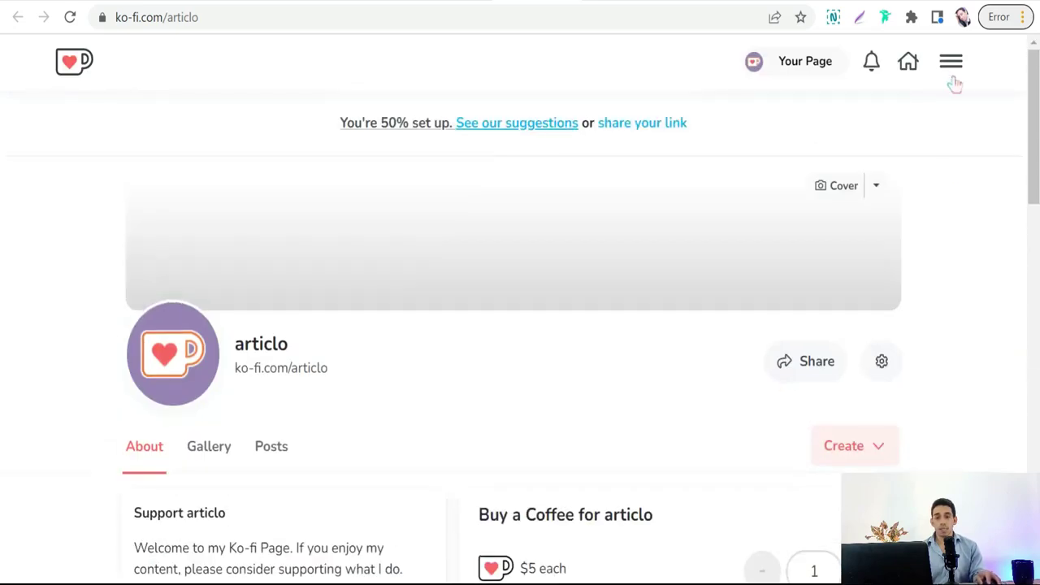
Go to Shop from the side menu and scroll down to the empty Products section.
left_click(952, 68)
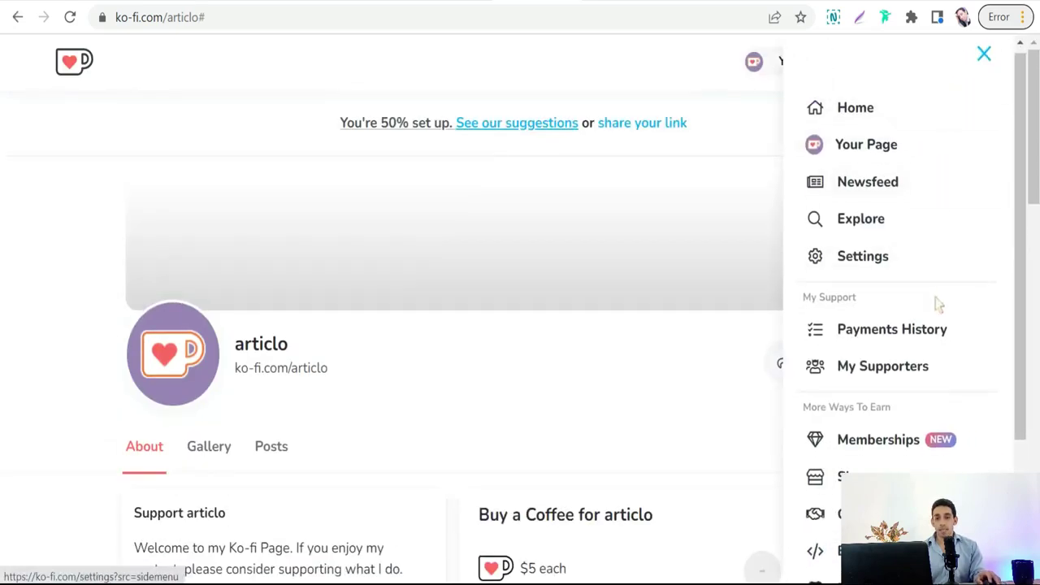
scroll(866, 412, "down", 1)
left_click(859, 399)
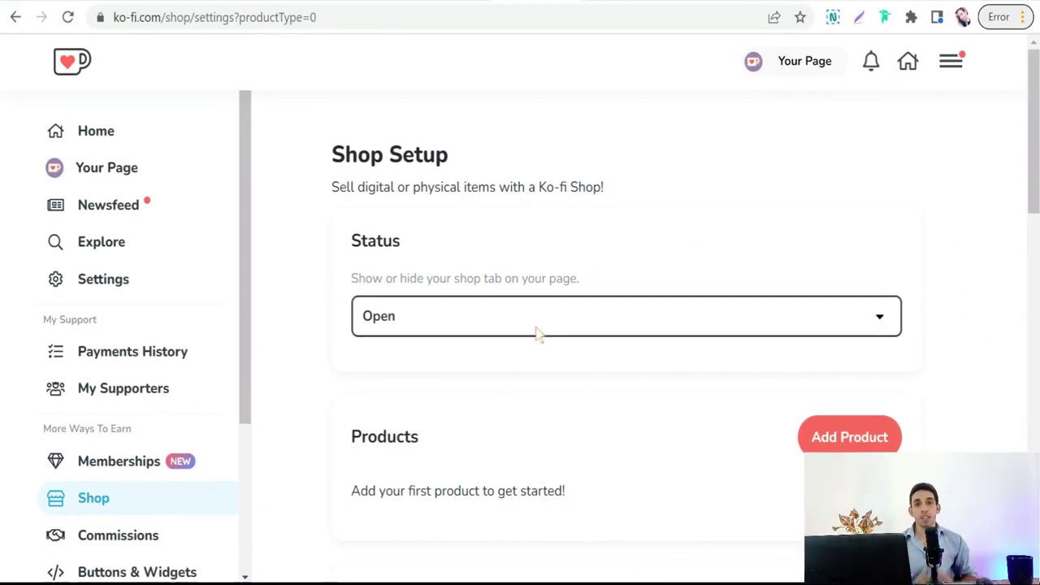
scroll(422, 324, "down", 2)
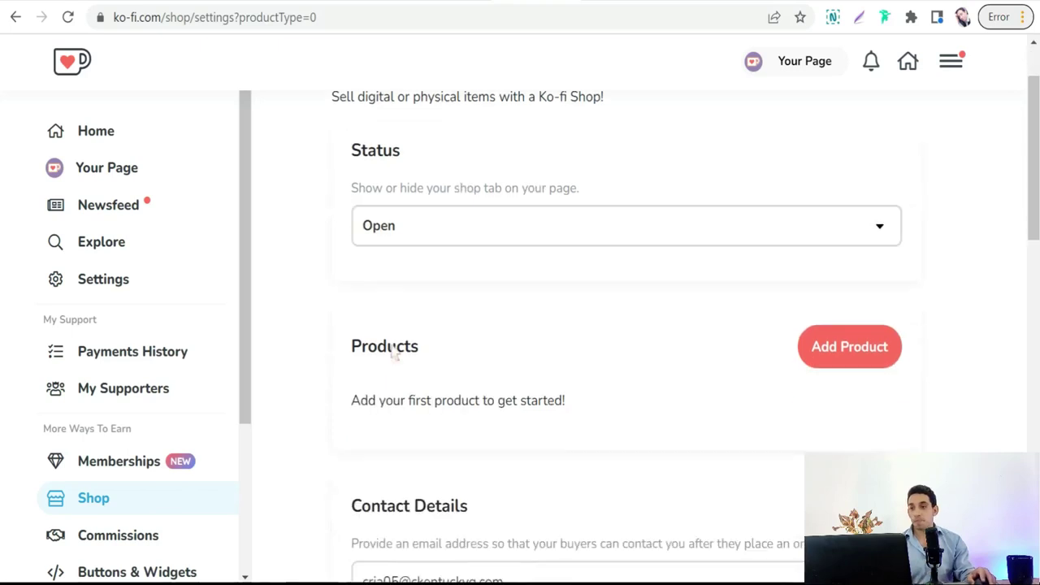
scroll(496, 321, "down", 2)
scroll(499, 323, "down", 1)
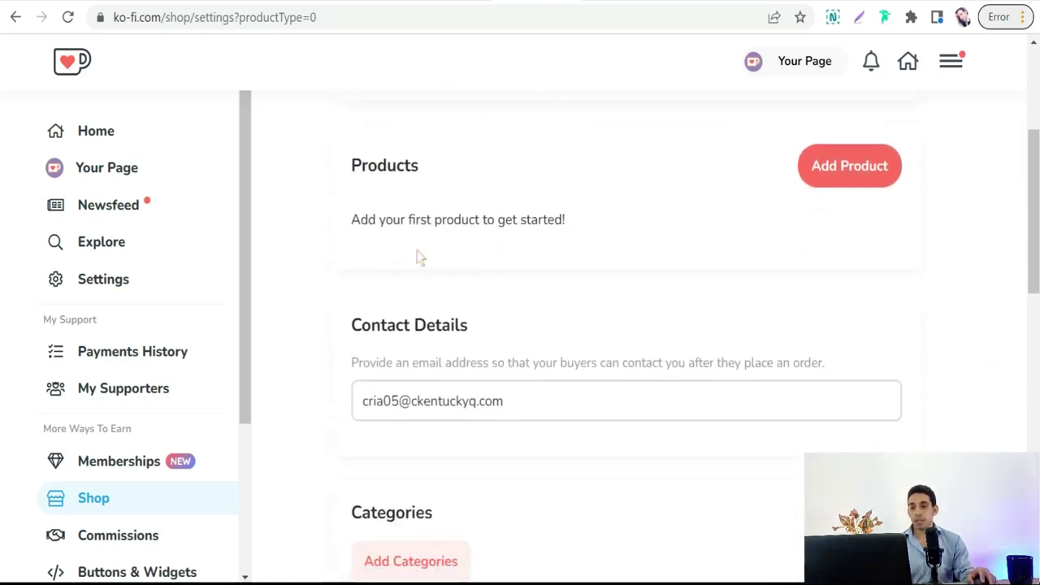
Add a product named 'articles for dog food', keeping Digital item as its type.
left_click(828, 170)
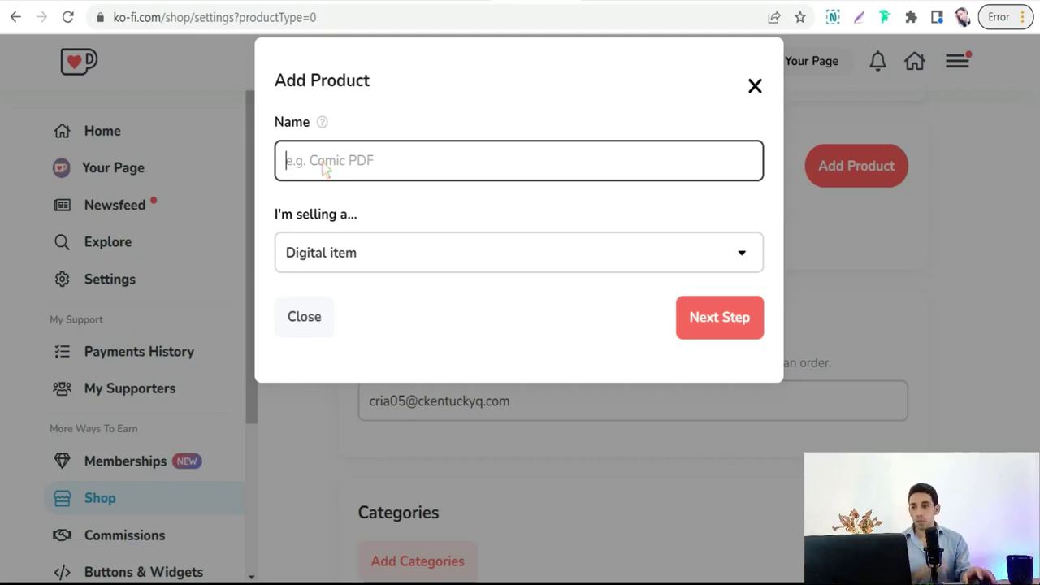
type("ar")
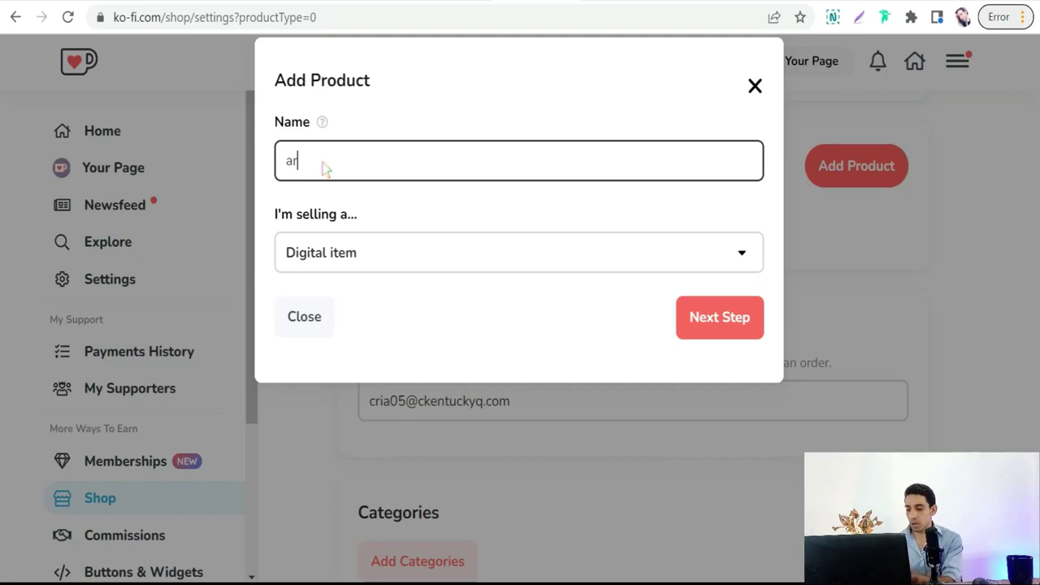
type("ticles for dog food")
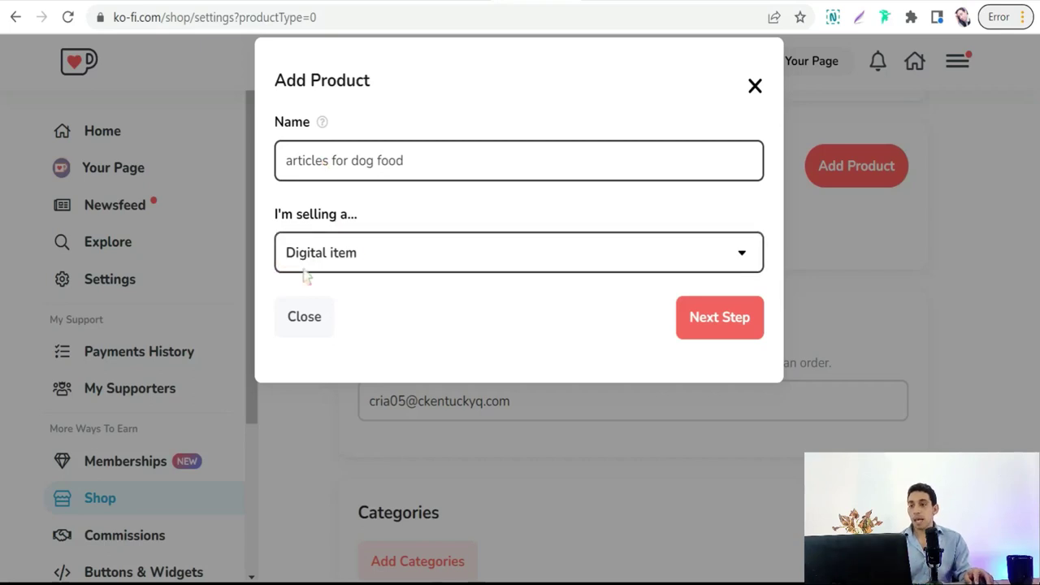
left_click(742, 255)
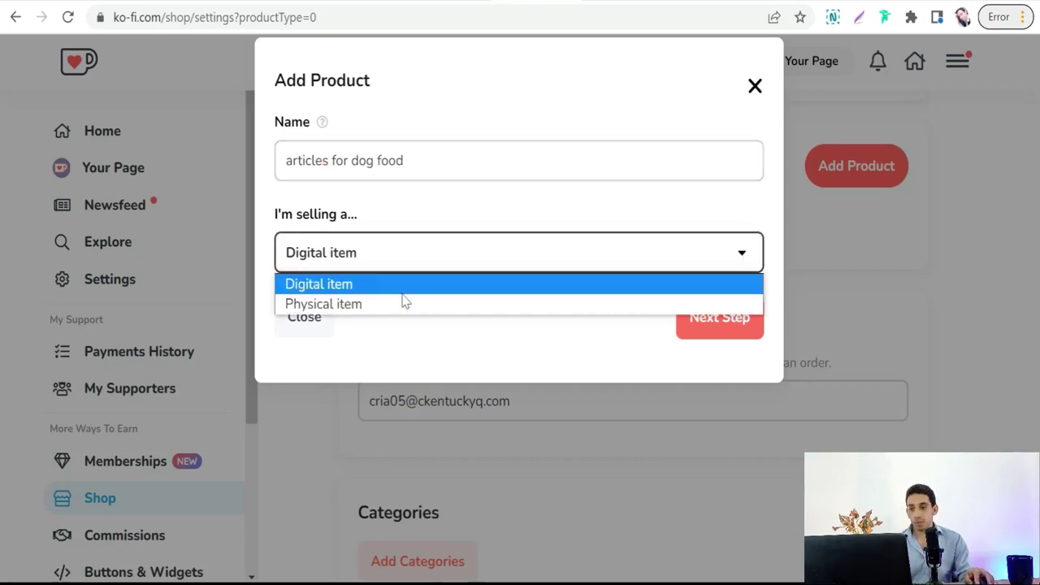
left_click(360, 286)
Continue to the full product form and scroll through Description, Preview Images and Assets to Price.
left_click(722, 327)
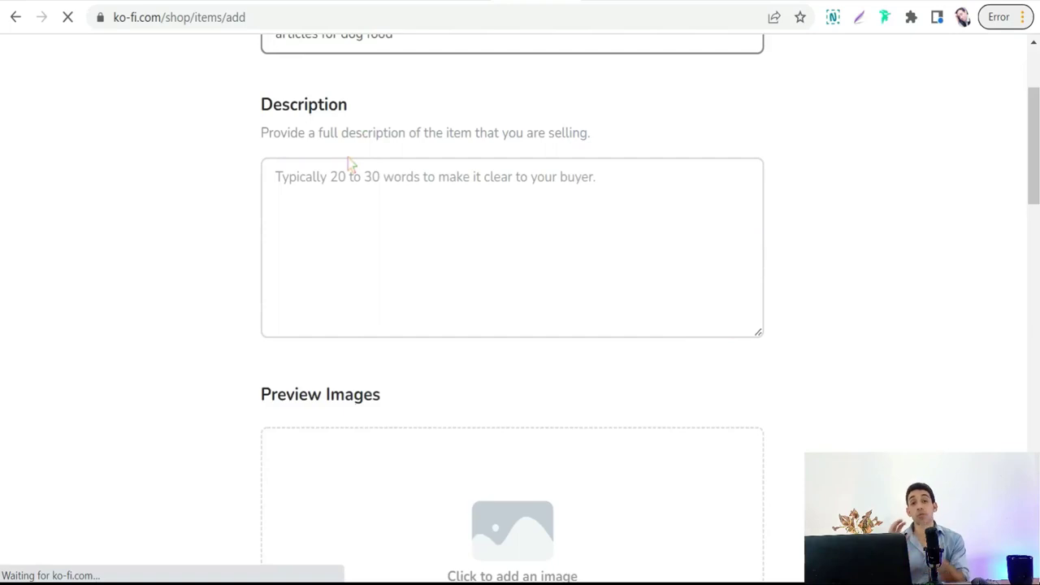
left_click(287, 200)
scroll(338, 279, "up", 2)
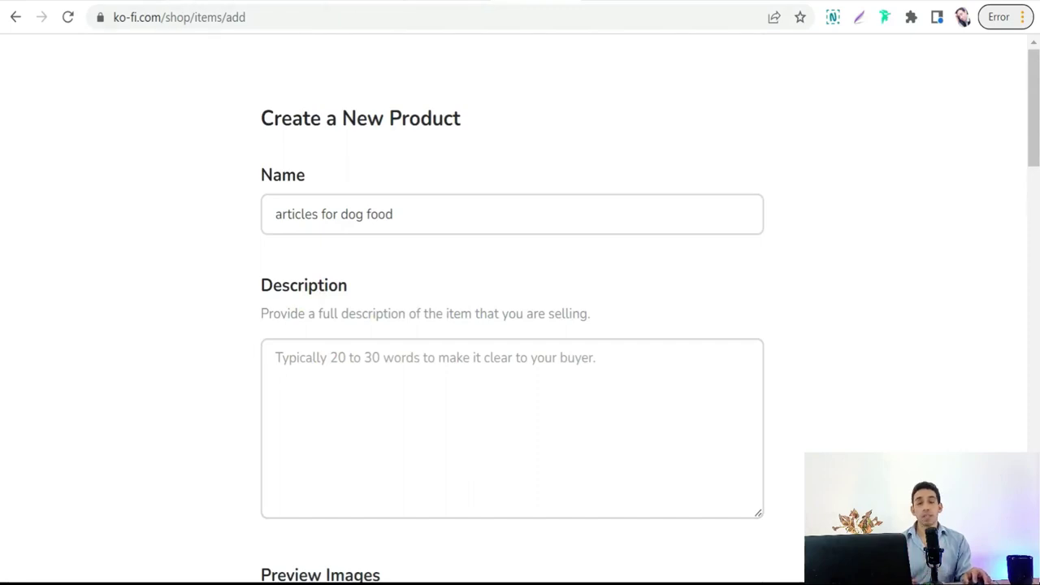
mouse_move(187, 2)
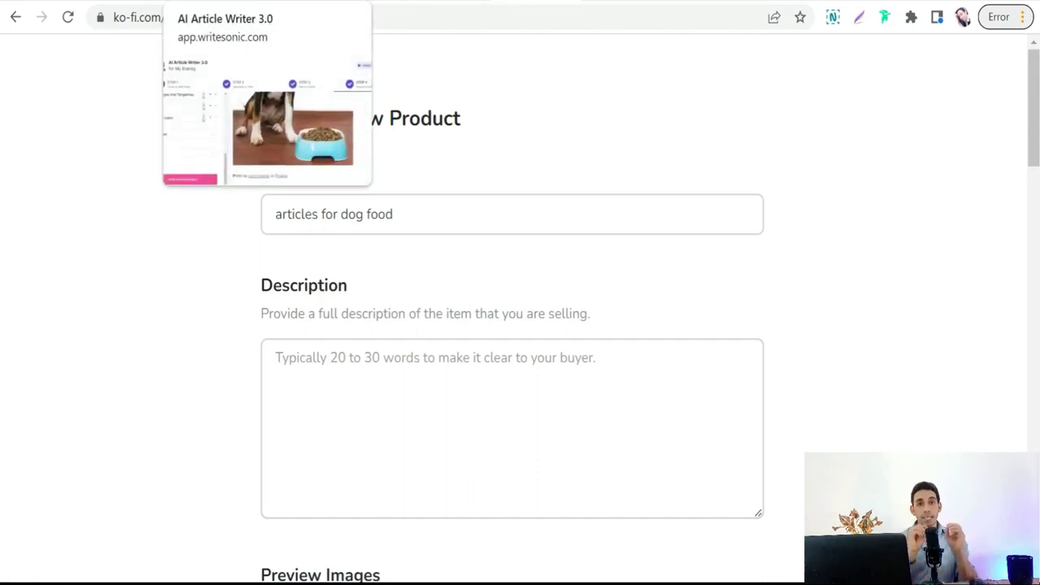
left_click(333, 428)
scroll(339, 388, "down", 5)
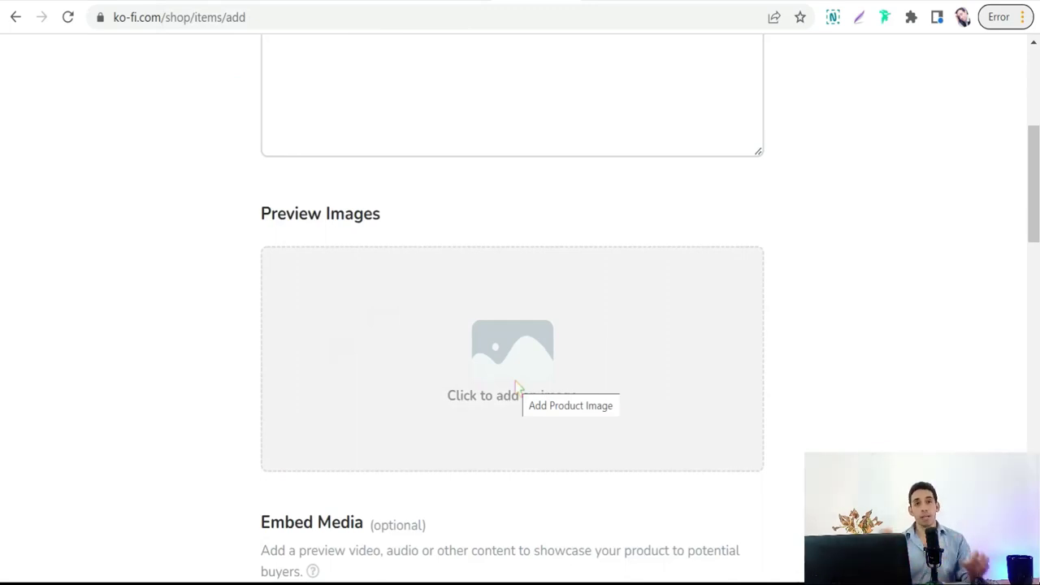
scroll(501, 387, "down", 3)
scroll(367, 198, "down", 5)
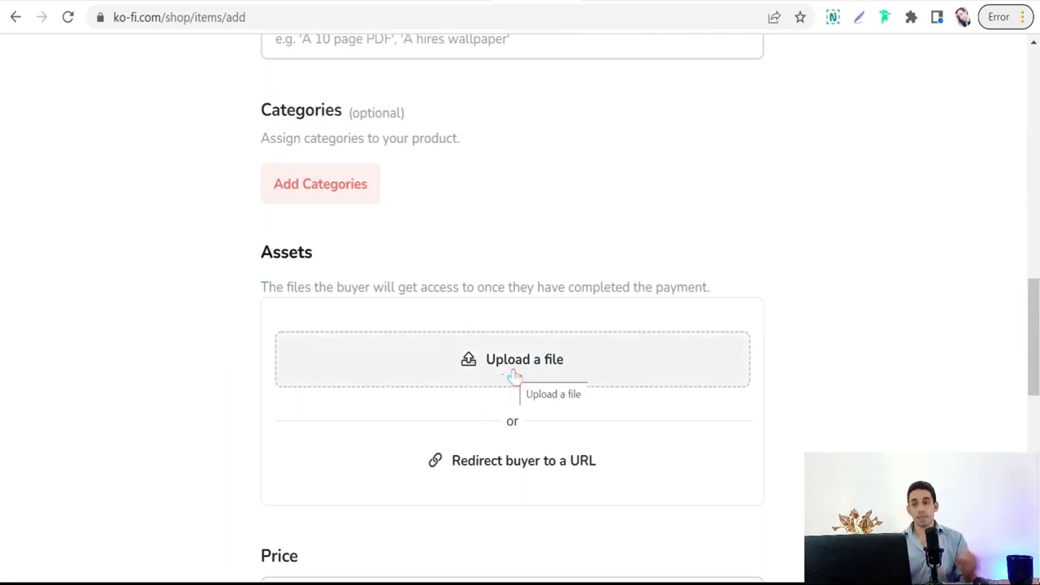
scroll(469, 305, "down", 1)
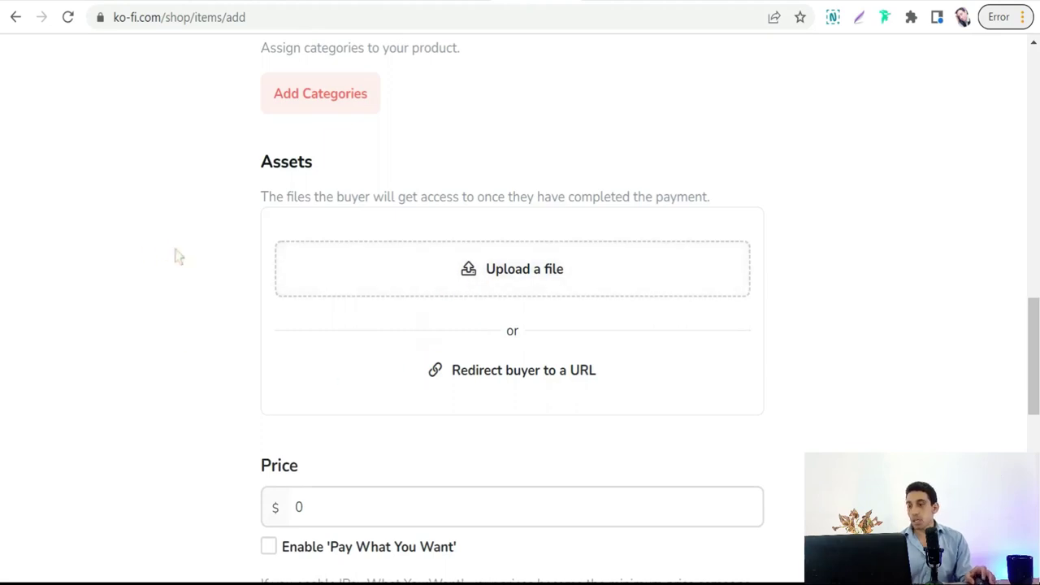
scroll(179, 257, "down", 2)
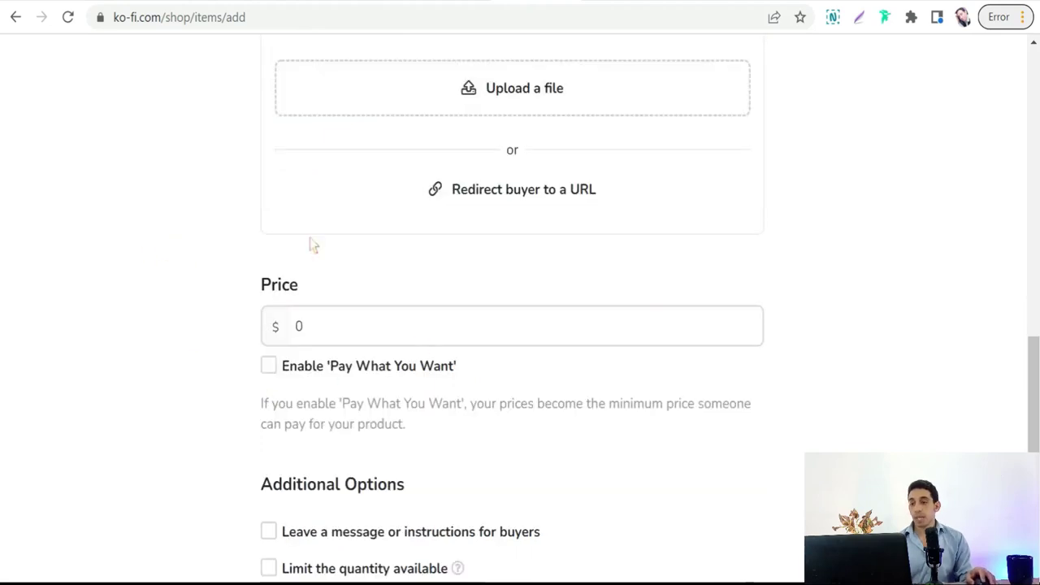
left_click(311, 340)
type("15")
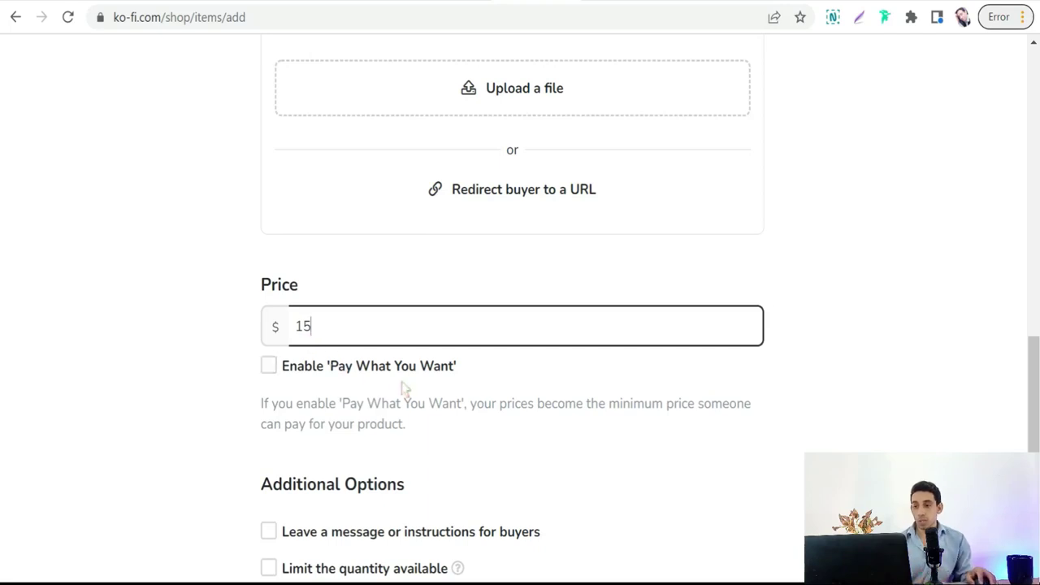
scroll(360, 379, "down", 1)
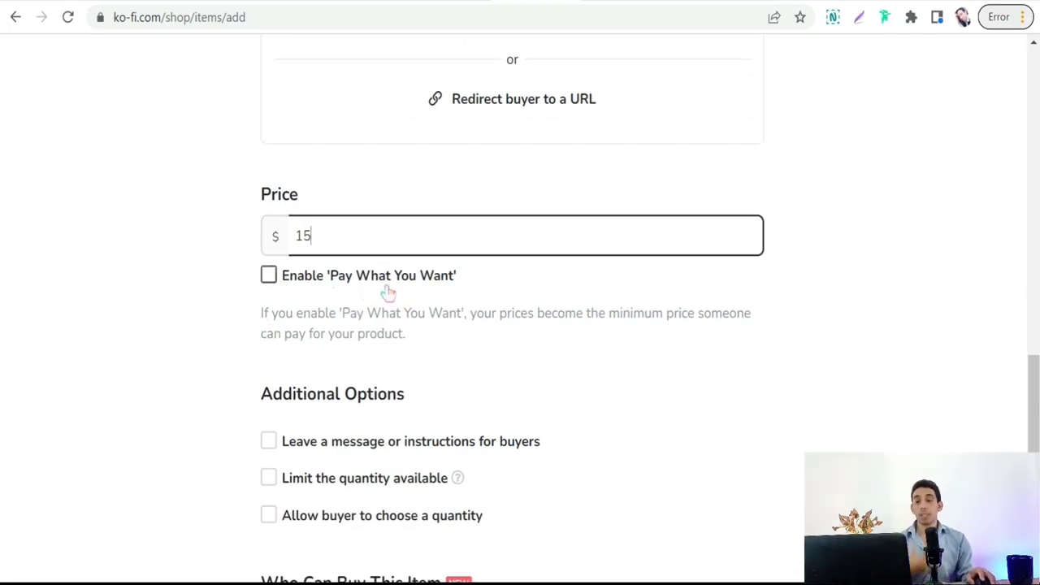
scroll(333, 325, "down", 3)
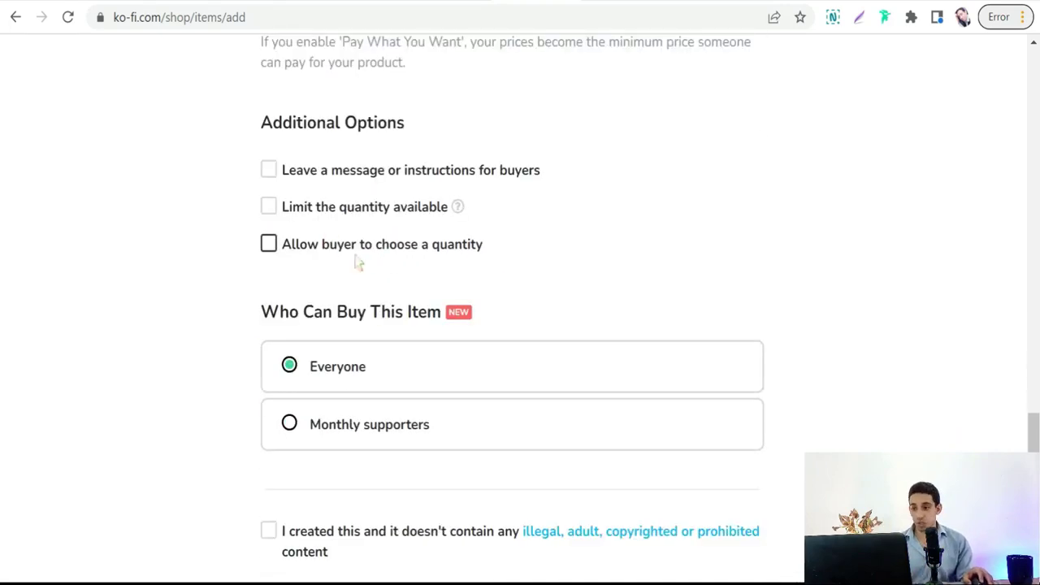
scroll(360, 263, "down", 1)
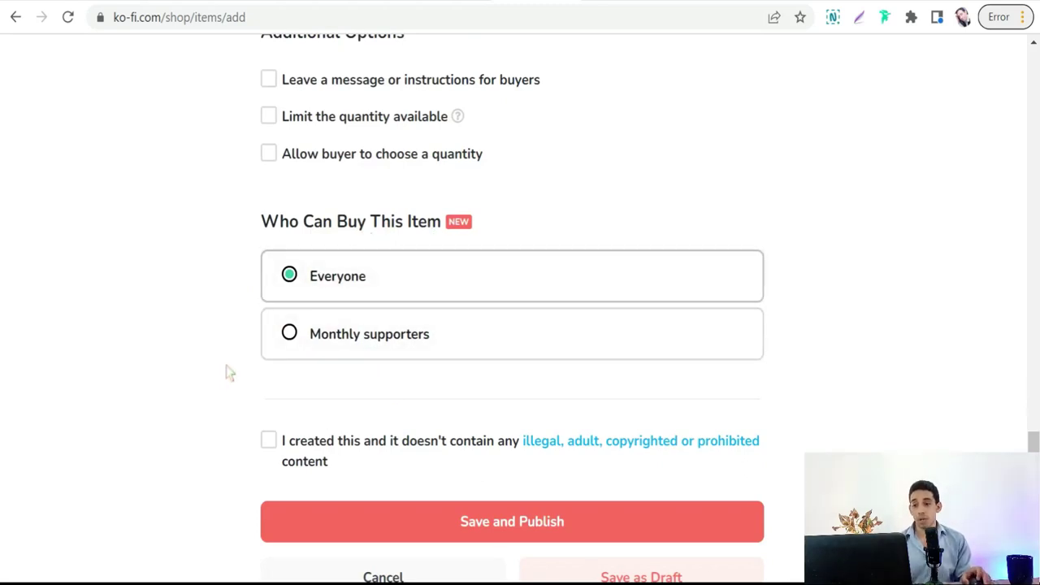
scroll(226, 364, "up", 4)
scroll(225, 365, "up", 11)
scroll(332, 304, "down", 1)
scroll(317, 325, "up", 4)
Start the item description and add the dog photo as the preview image.
left_click(330, 187)
type("f")
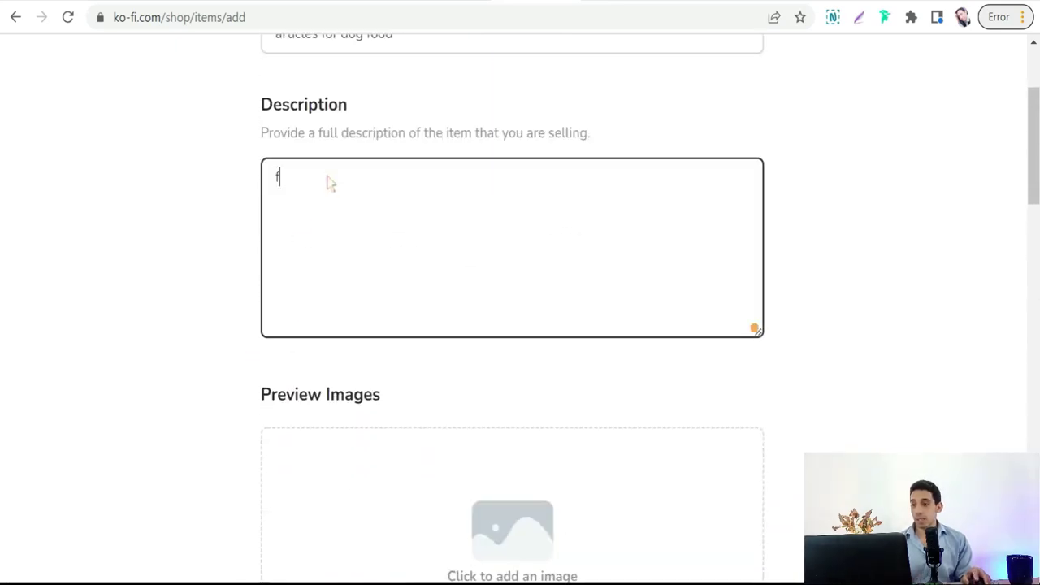
scroll(341, 293, "down", 5)
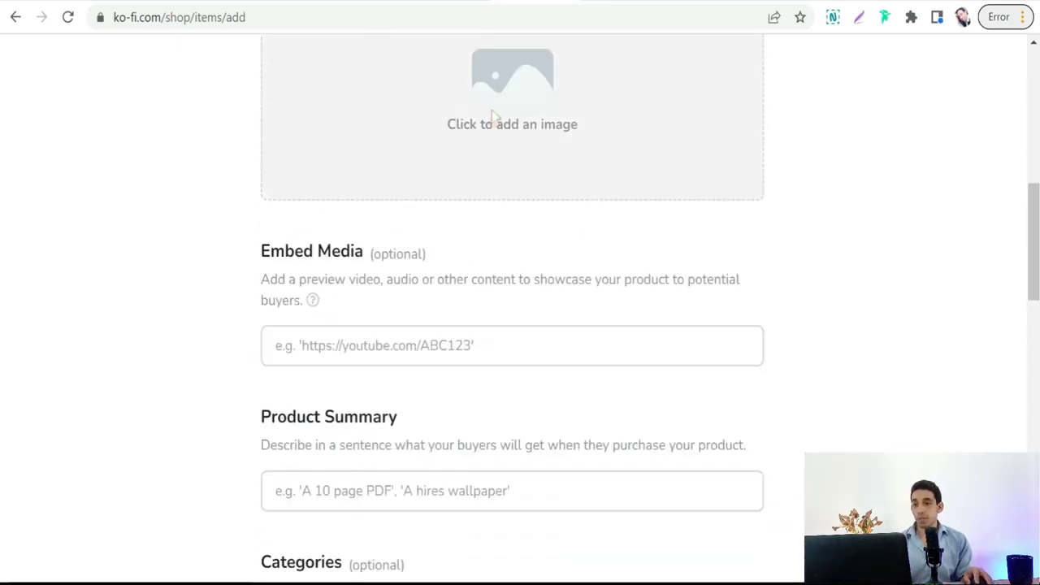
left_click(492, 114)
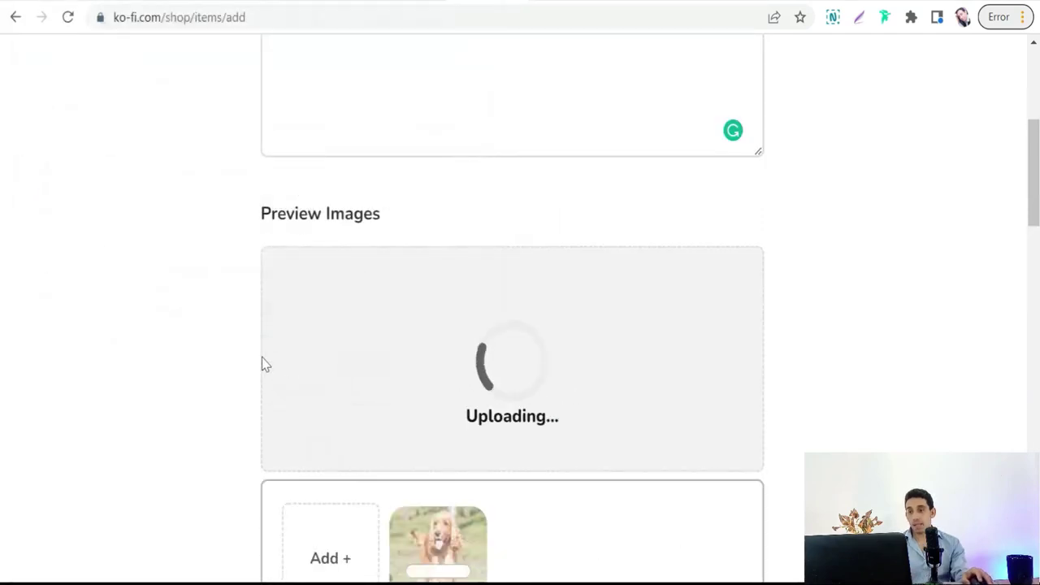
Upload the cocker-spaniel image file (354.7 kB) as the buyer's downloadable asset.
scroll(339, 350, "down", 2)
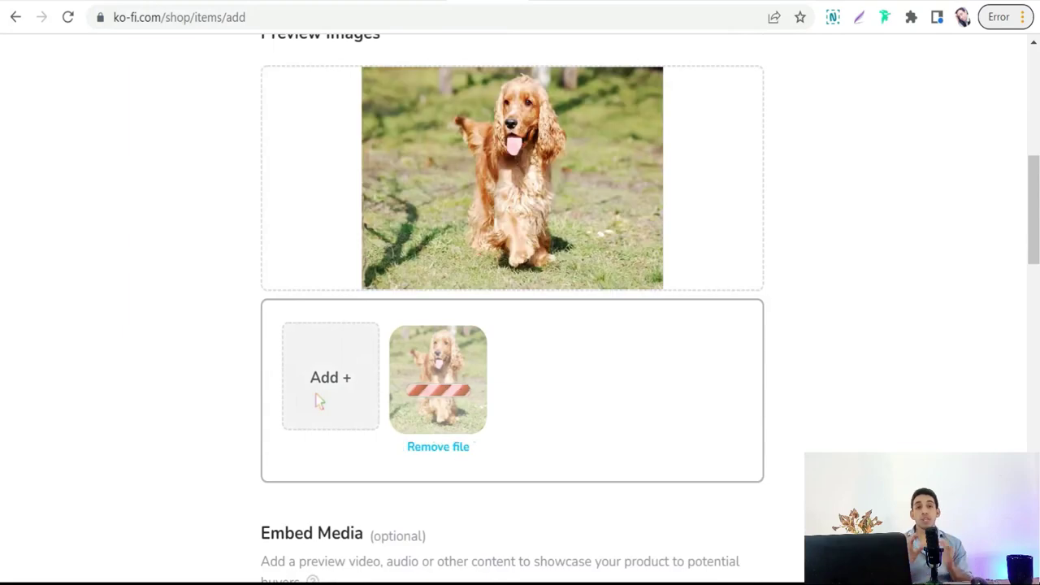
scroll(319, 400, "down", 8)
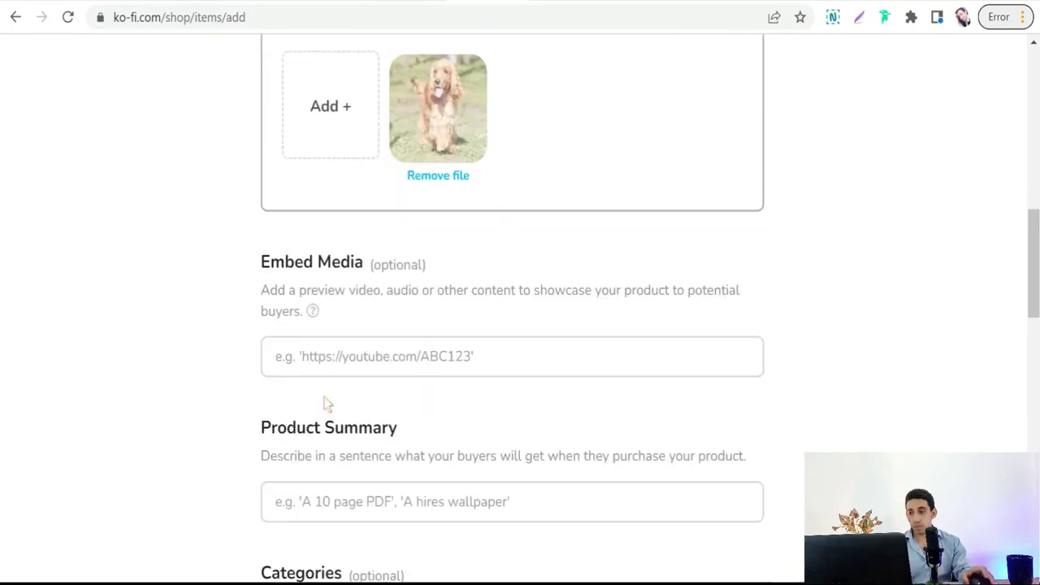
scroll(378, 456, "down", 2)
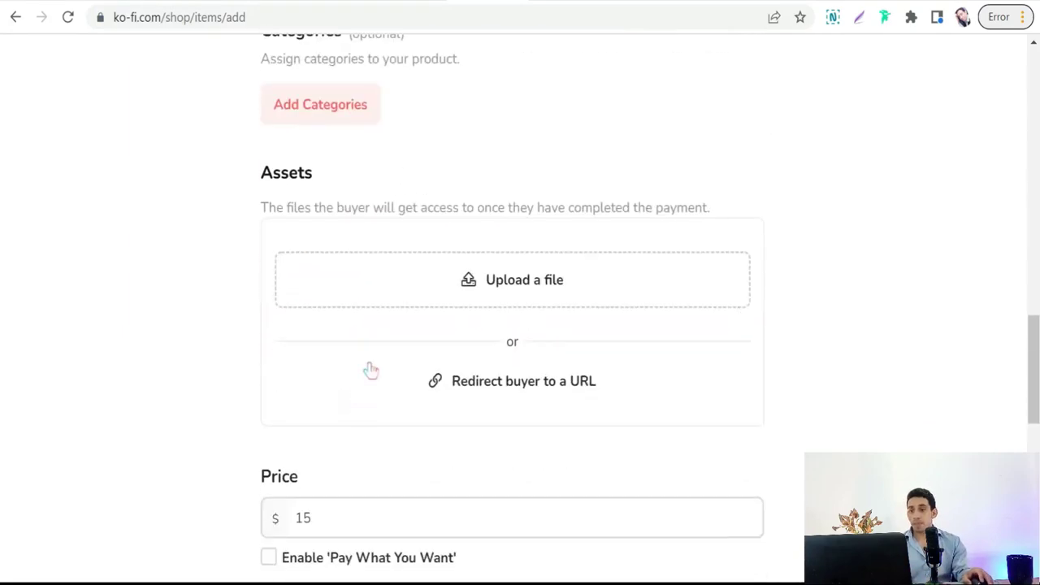
left_click(485, 288)
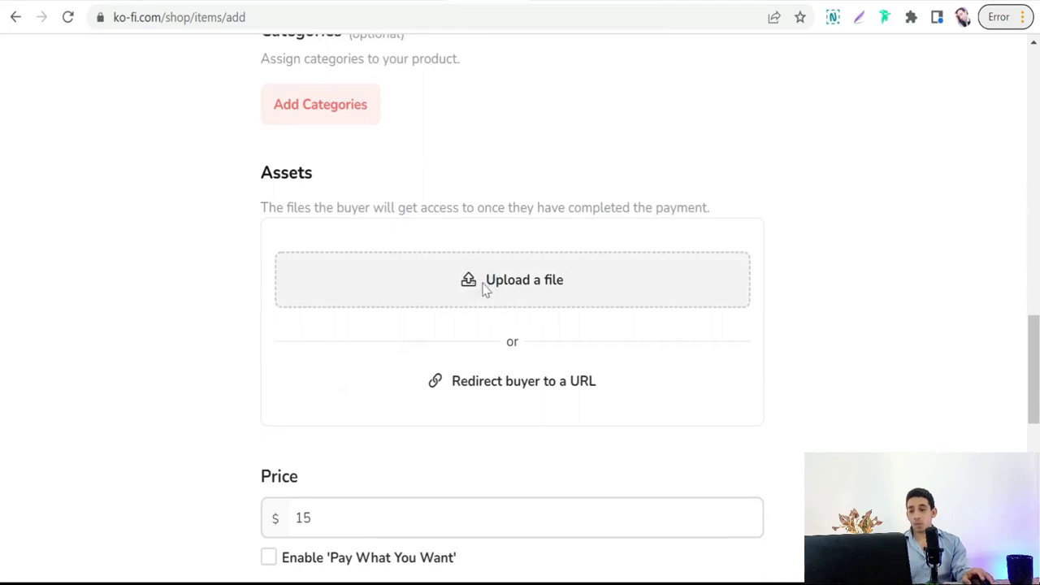
left_click(226, 128)
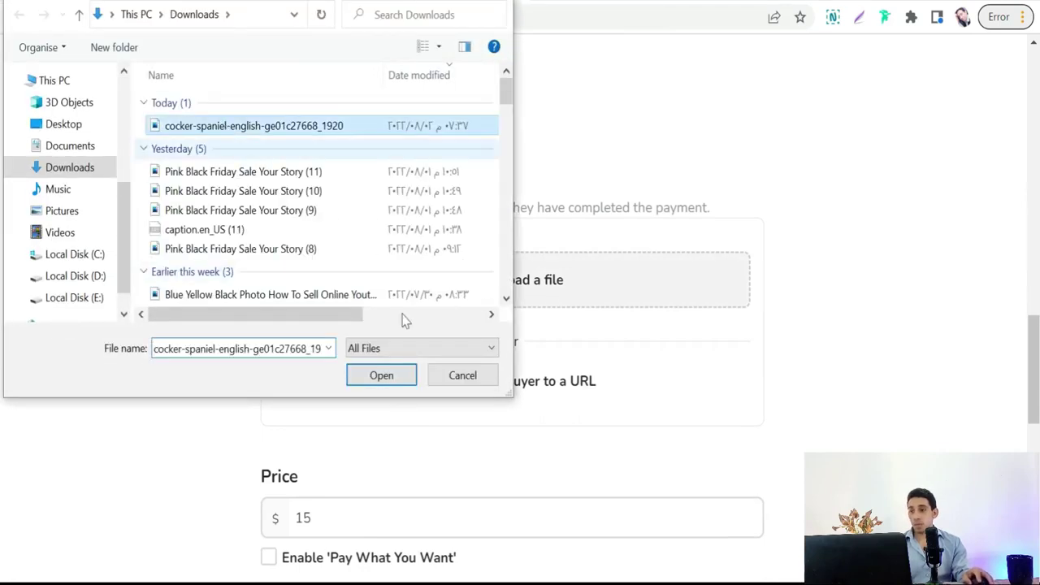
left_click(386, 376)
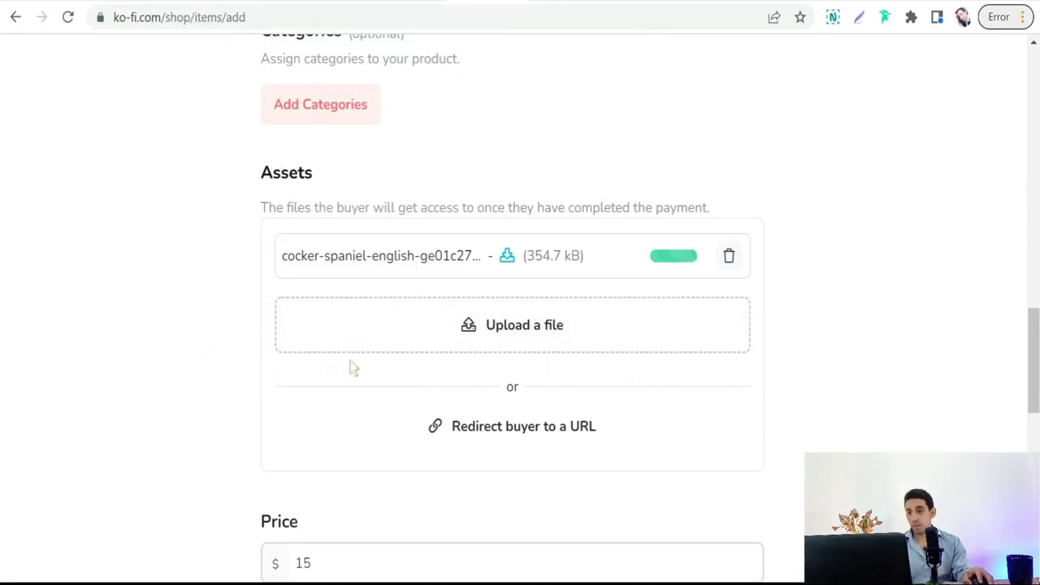
scroll(360, 360, "down", 6)
scroll(301, 302, "down", 3)
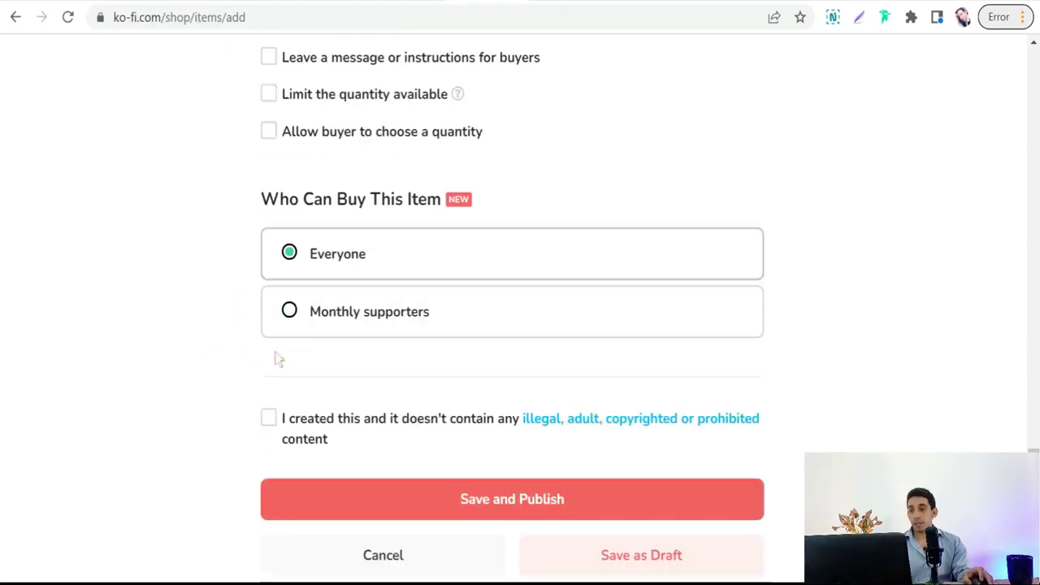
Tick 'I created this', publish the $15 item, and close the share popup.
left_click(268, 340)
left_click(468, 424)
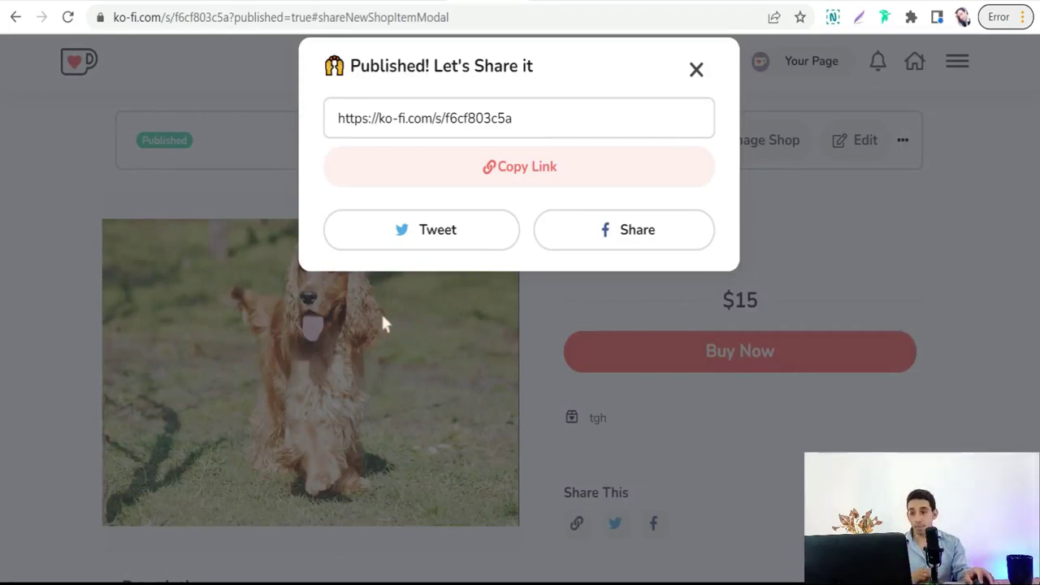
left_click(374, 152)
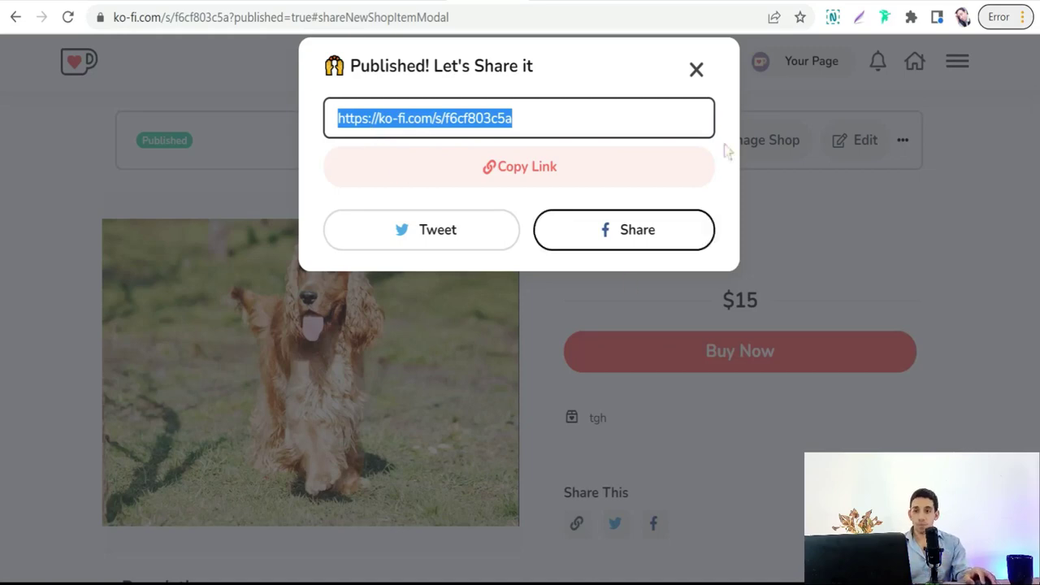
left_click(696, 71)
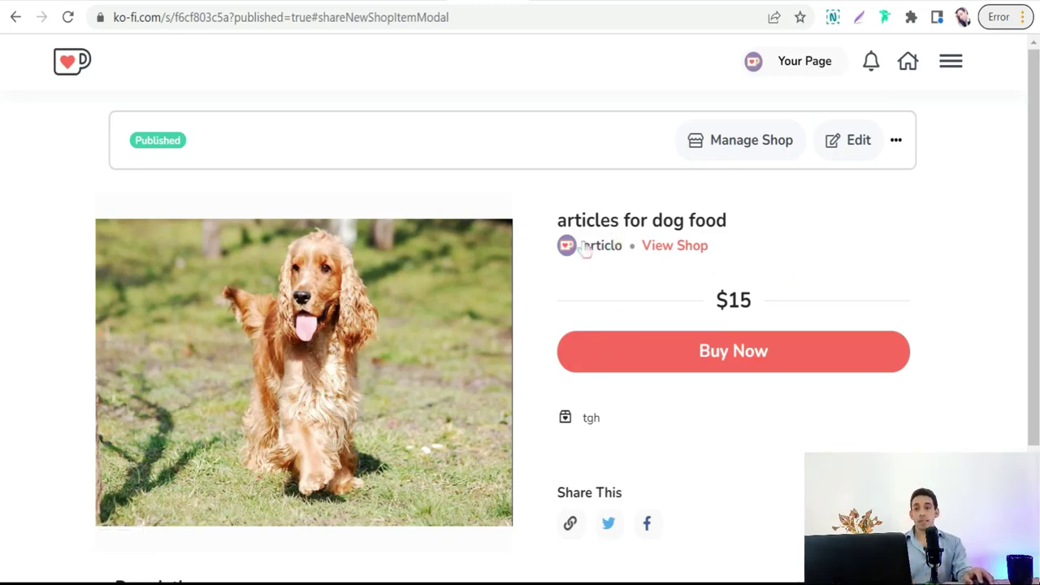
Review the published $15 dog-food listing, then switch to Pinterest's Pin Builder tab.
scroll(577, 314, "down", 1)
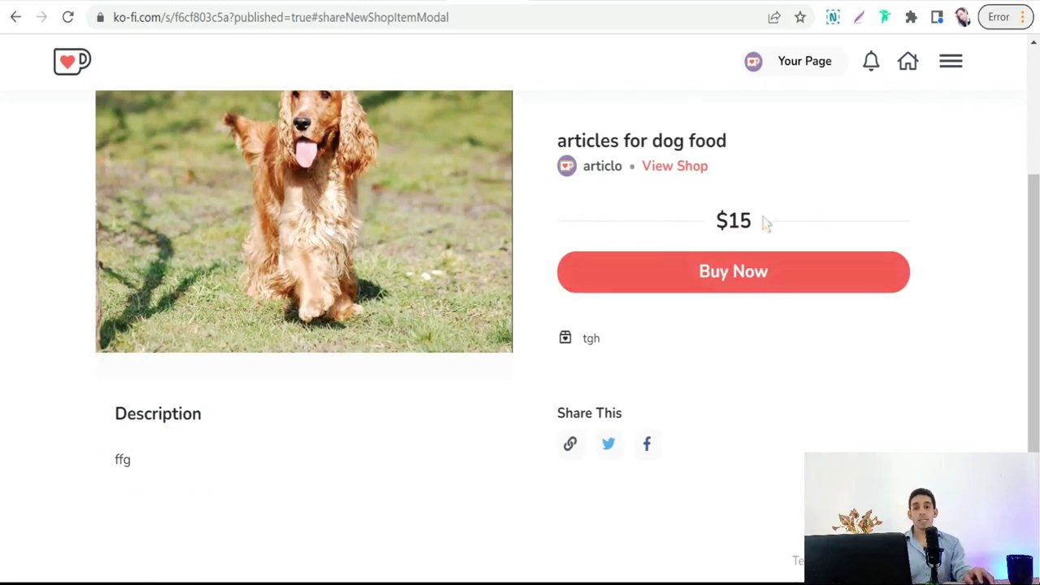
left_click(728, 273)
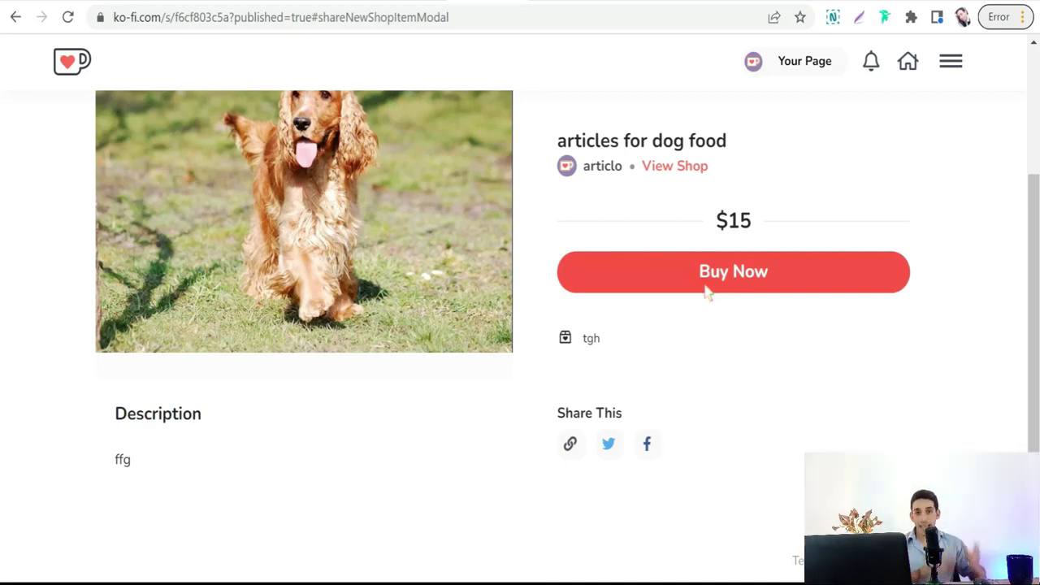
scroll(528, 307, "up", 1)
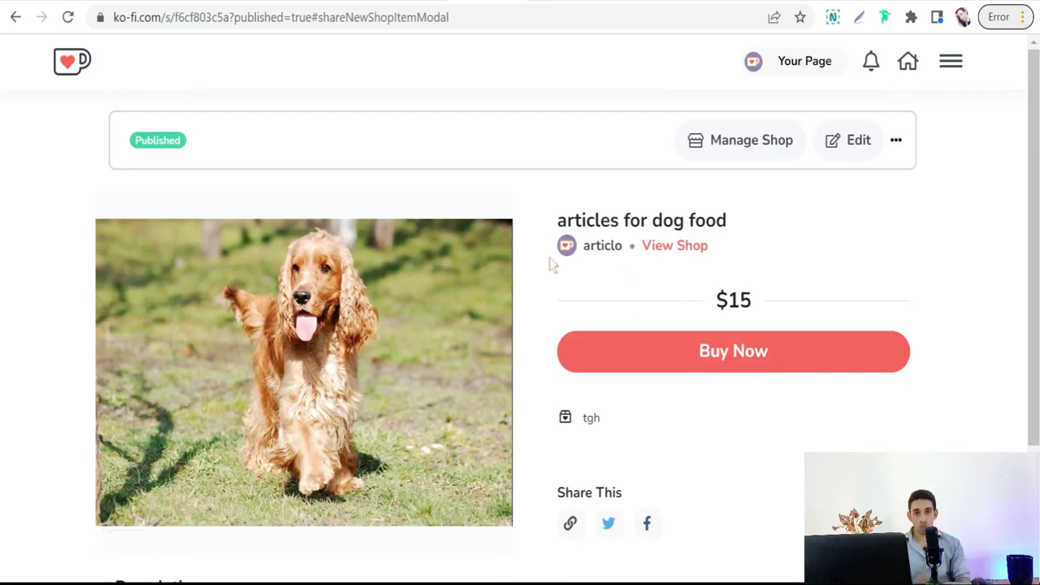
scroll(536, 264, "down", 1)
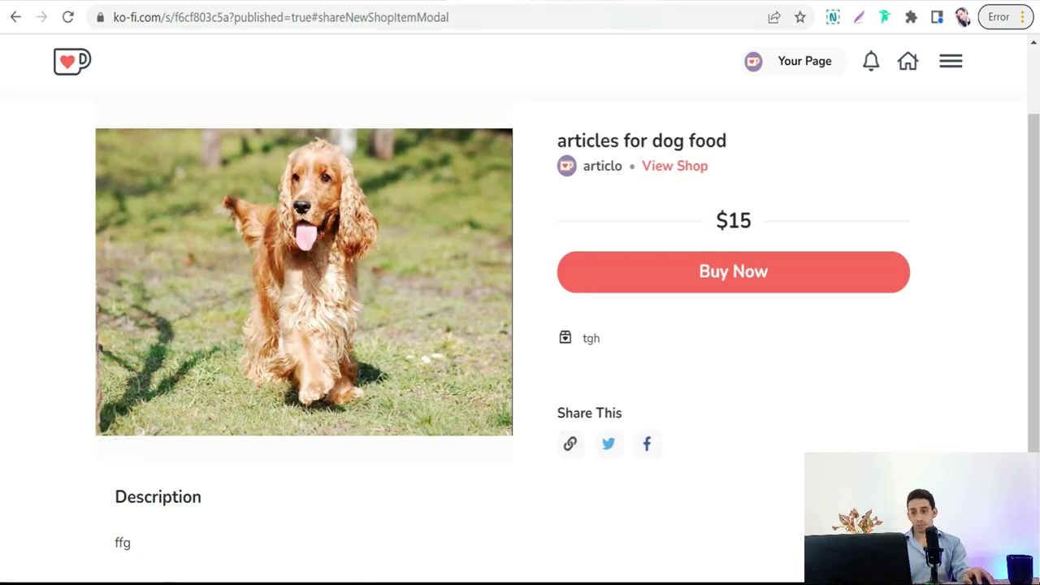
left_click(641, 2)
scroll(321, 221, "down", 3)
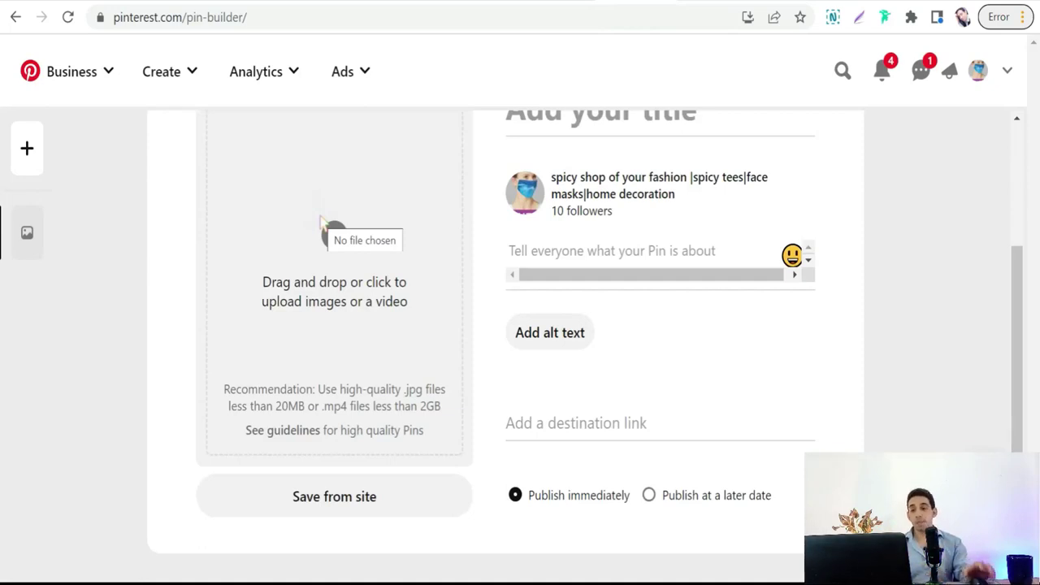
scroll(425, 302, "up", 3)
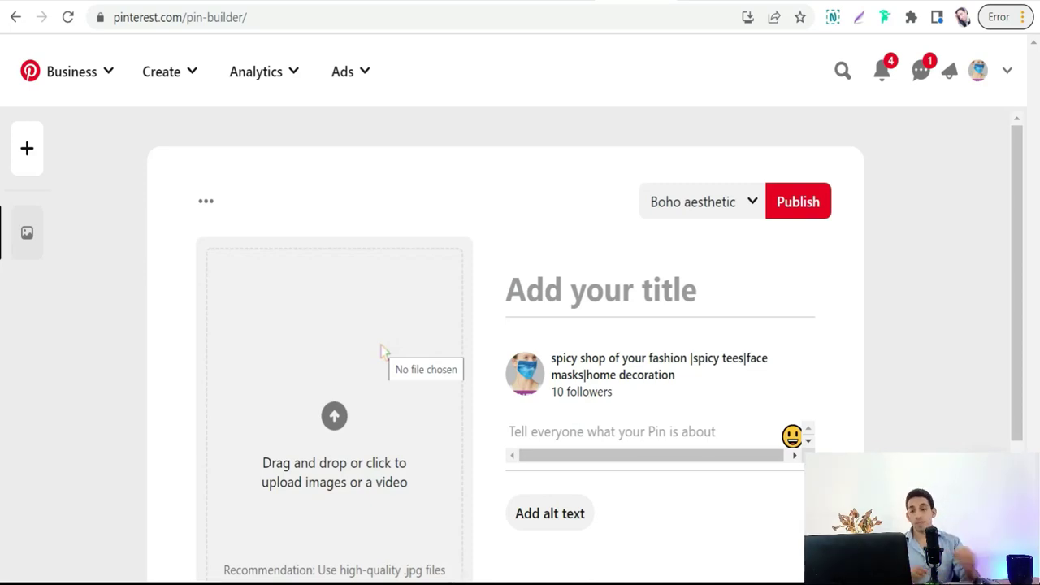
mouse_move(420, 583)
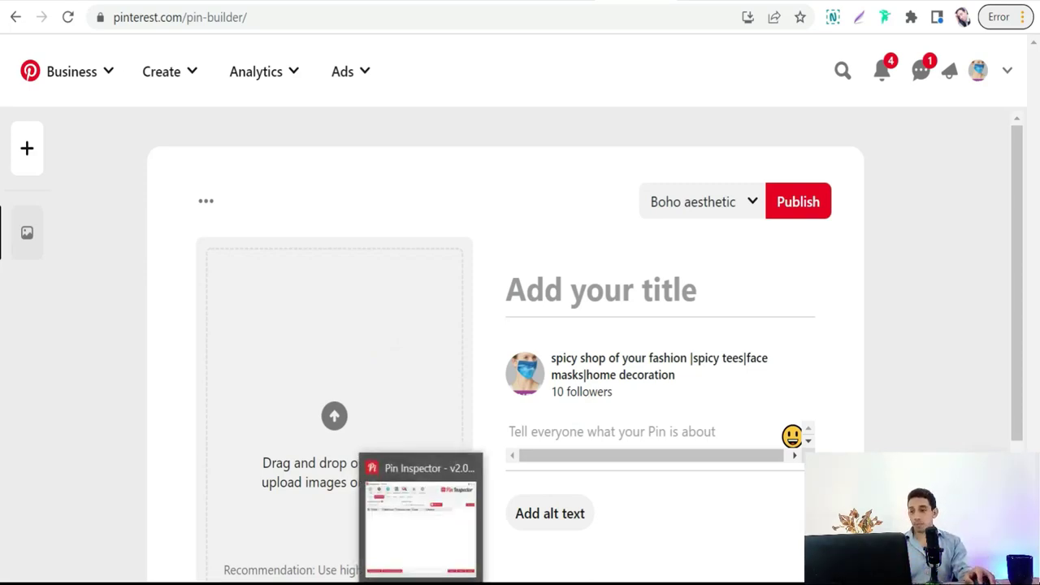
Generate keyword ideas in Pin Inspector for the seed 'articles about', producing 84 suggestions.
left_click(421, 524)
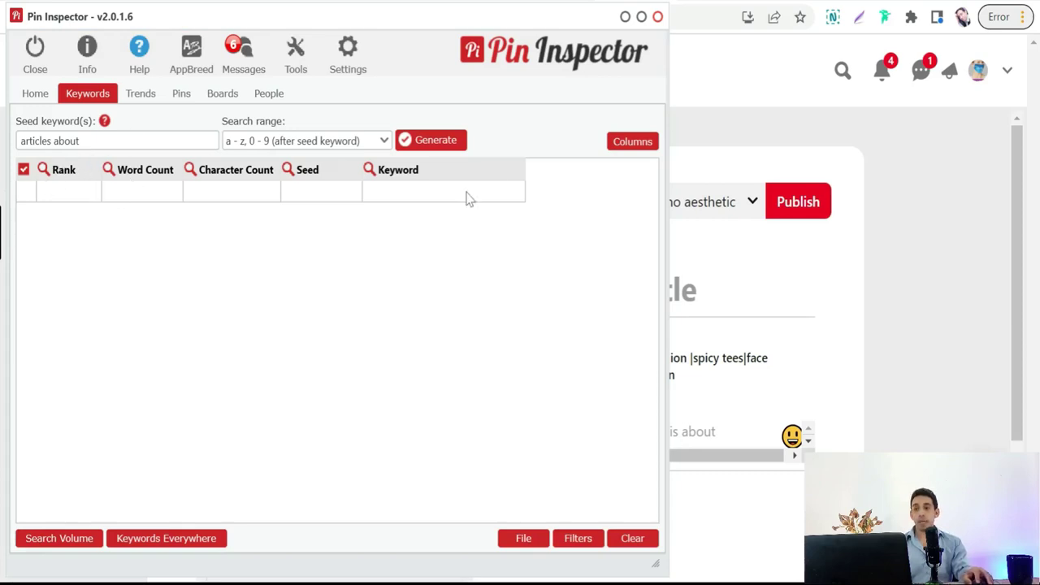
left_click(434, 146)
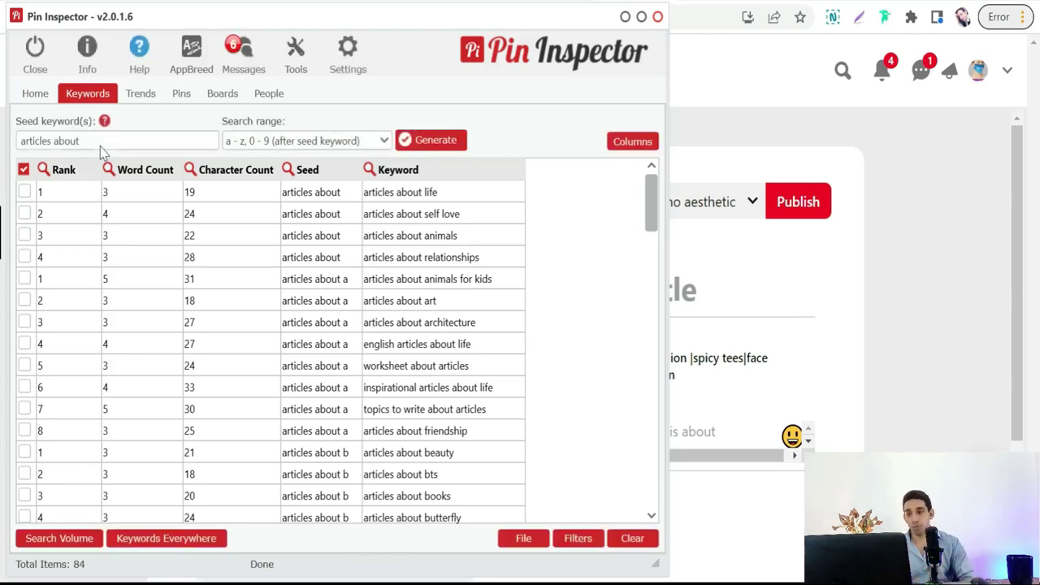
scroll(313, 333, "down", 5)
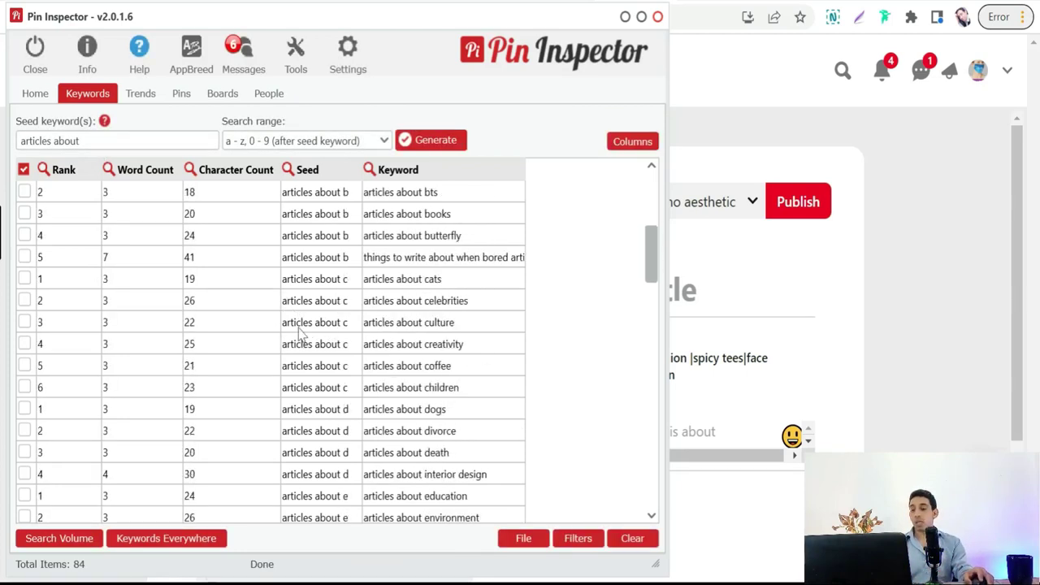
scroll(319, 327, "down", 1)
Select the creativity, dogs, education and fashion keywords from the results.
left_click(436, 279)
left_click(428, 349)
left_click(427, 263)
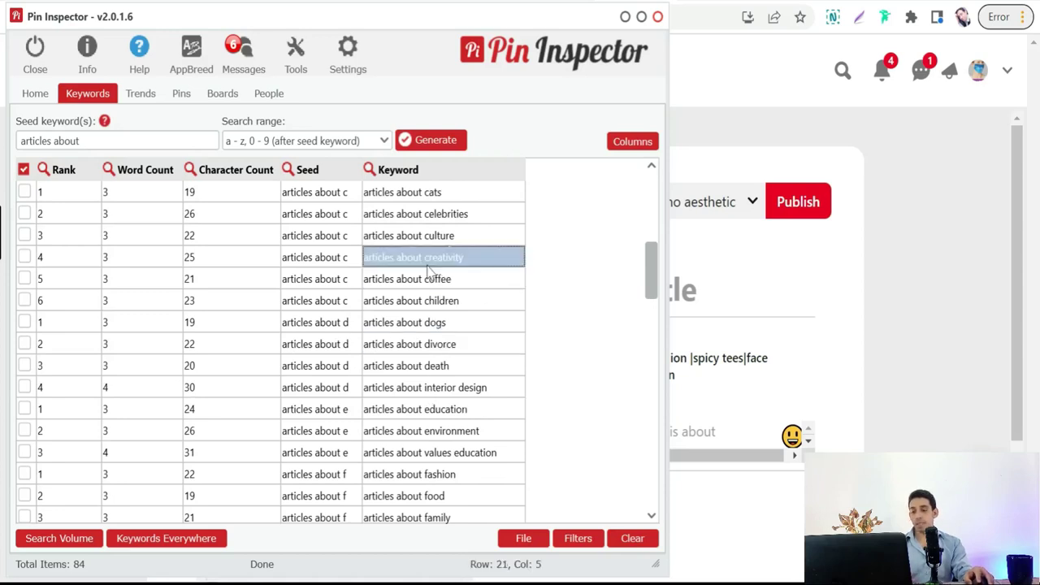
left_click(430, 323, "ctrl")
left_click(432, 410, "ctrl")
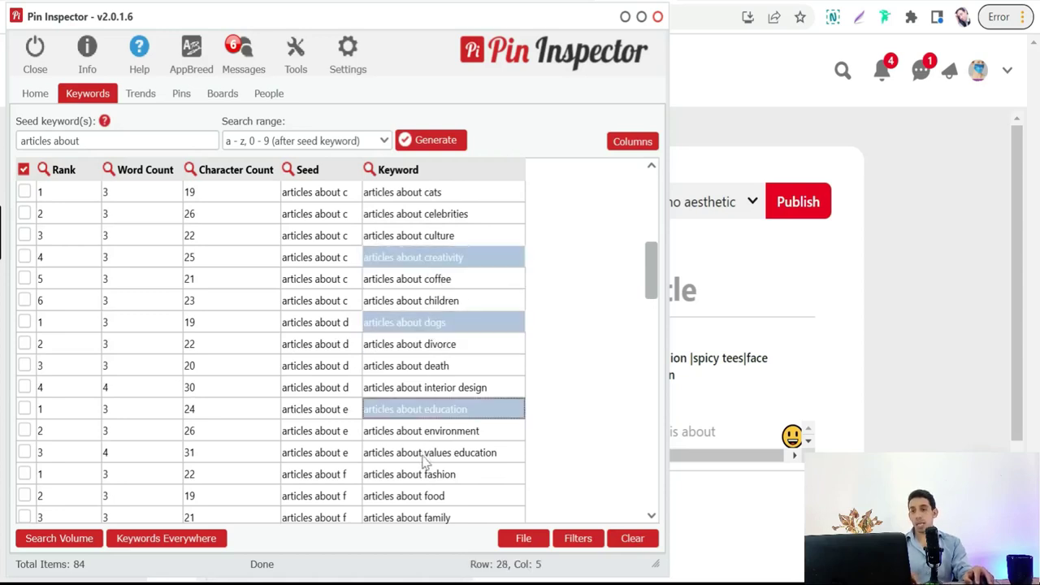
left_click(424, 475, "ctrl")
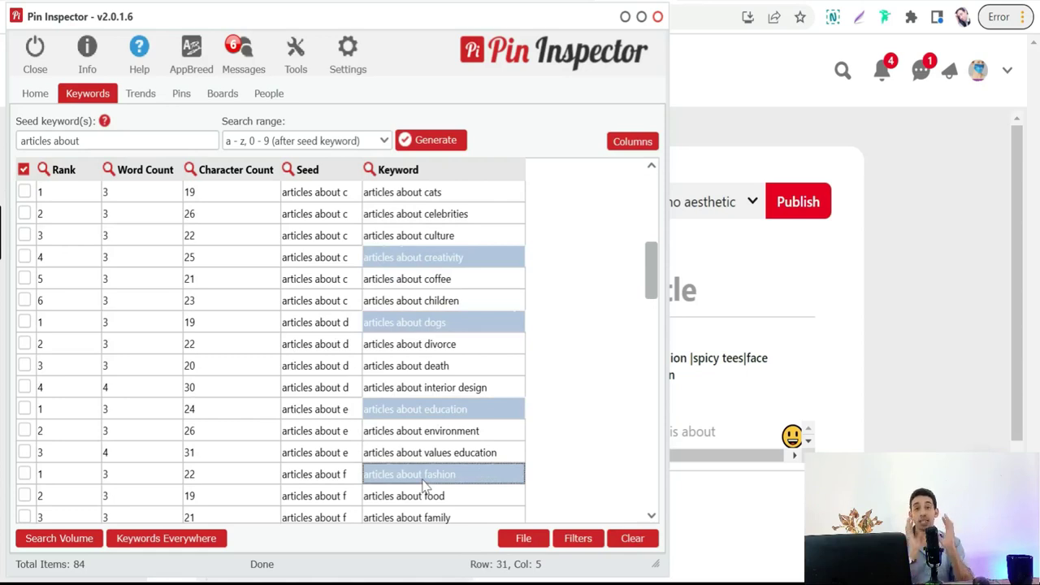